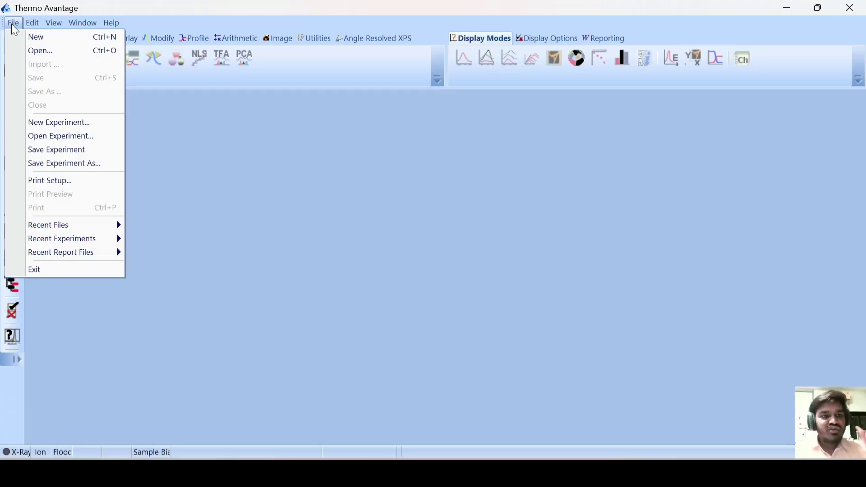
# Open the C1s Scan, O1s Scan, Rh3d Scan, Si2p Scan and XPS Survey files from the SI folder, listing all file types.
pyautogui.click(31, 52)
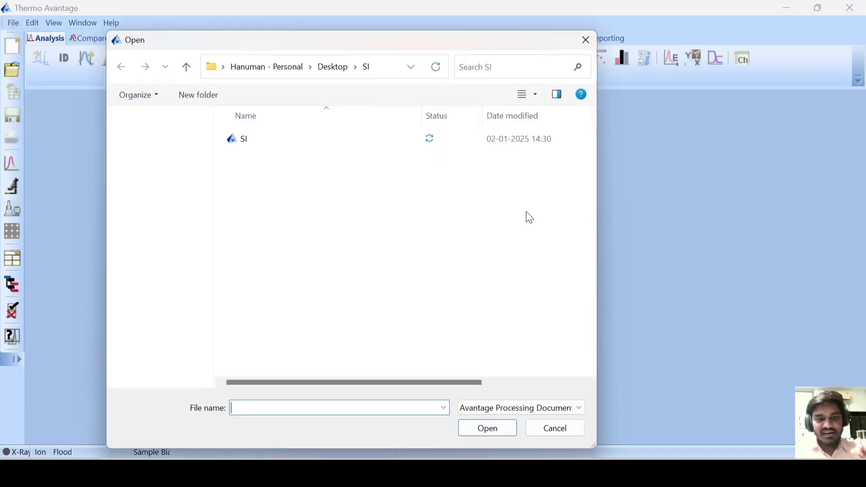
pyautogui.click(499, 410)
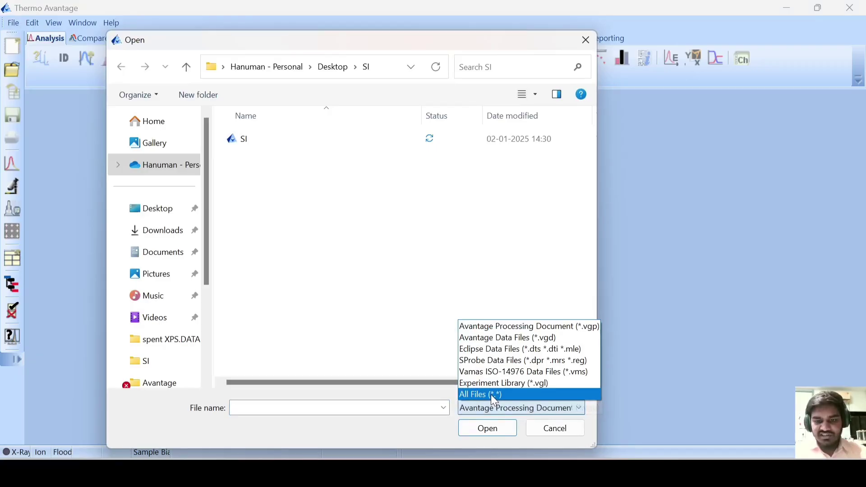
pyautogui.click(344, 259)
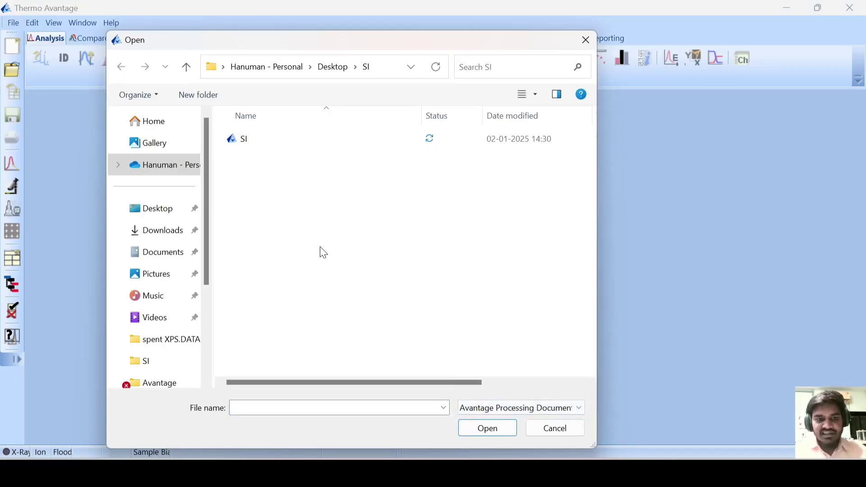
pyautogui.click(479, 407)
pyautogui.click(484, 394)
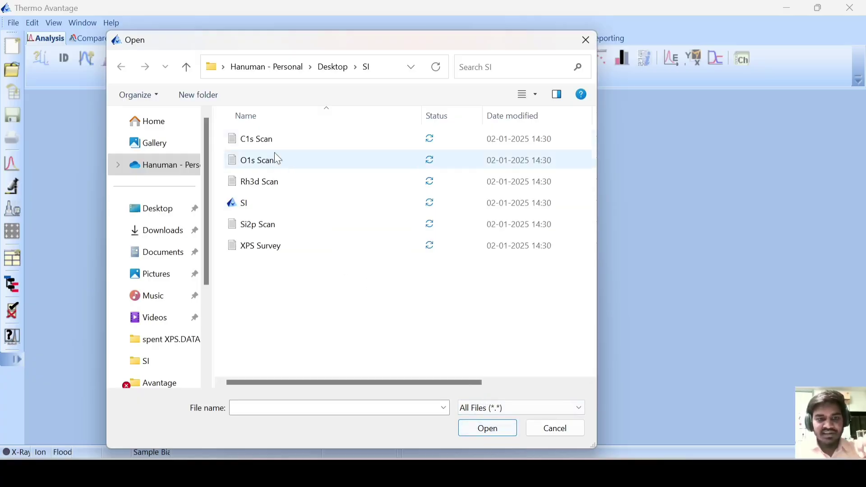
pyautogui.click(262, 140)
pyautogui.keyDown('ctrl'); pyautogui.click(260, 162); pyautogui.keyUp('ctrl')
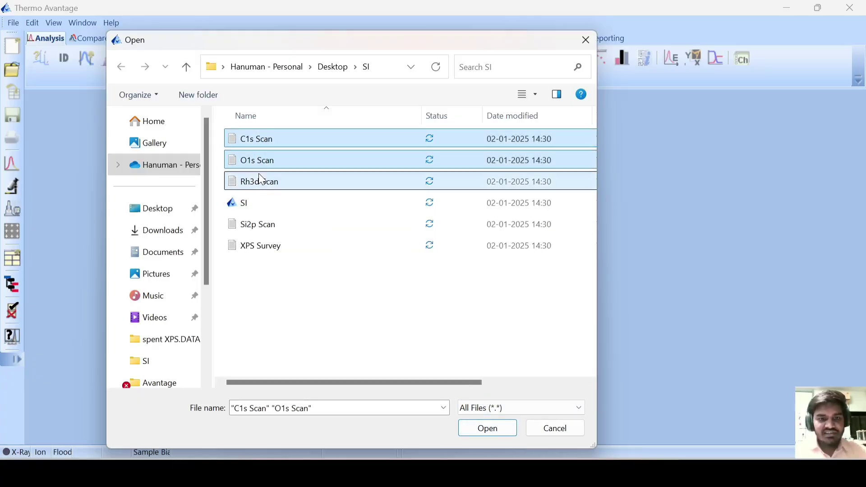
pyautogui.keyDown('ctrl'); pyautogui.click(256, 181); pyautogui.keyUp('ctrl')
pyautogui.keyDown('ctrl'); pyautogui.click(268, 226); pyautogui.keyUp('ctrl')
pyautogui.keyDown('ctrl'); pyautogui.click(273, 249); pyautogui.keyUp('ctrl')
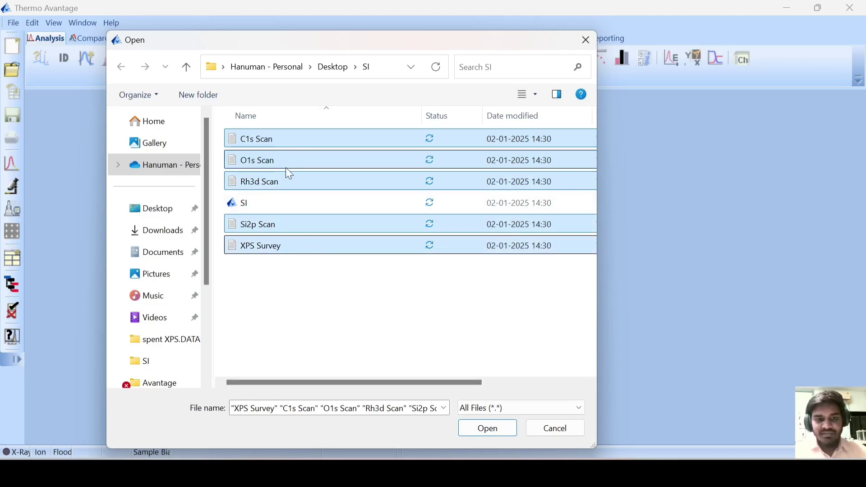
pyautogui.click(488, 428)
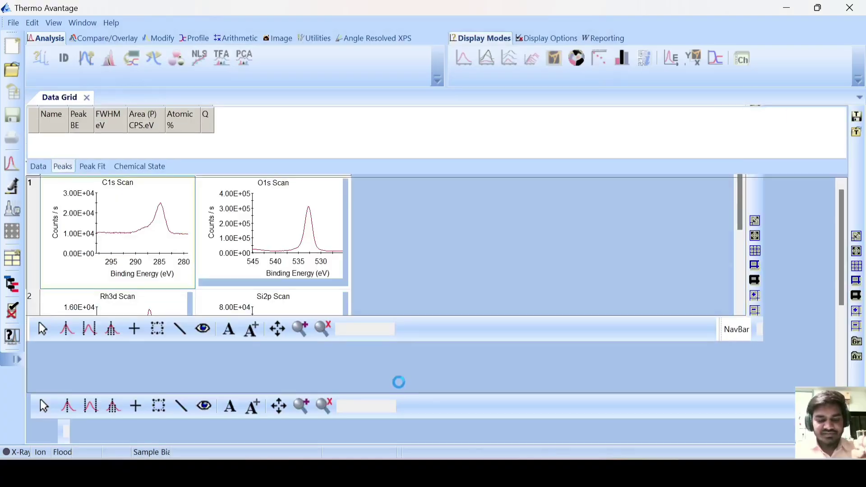
# Look through the loaded C1s, O1s, Rh3d, Si2p and XPS Survey spectra in the data grid.
pyautogui.click(331, 287)
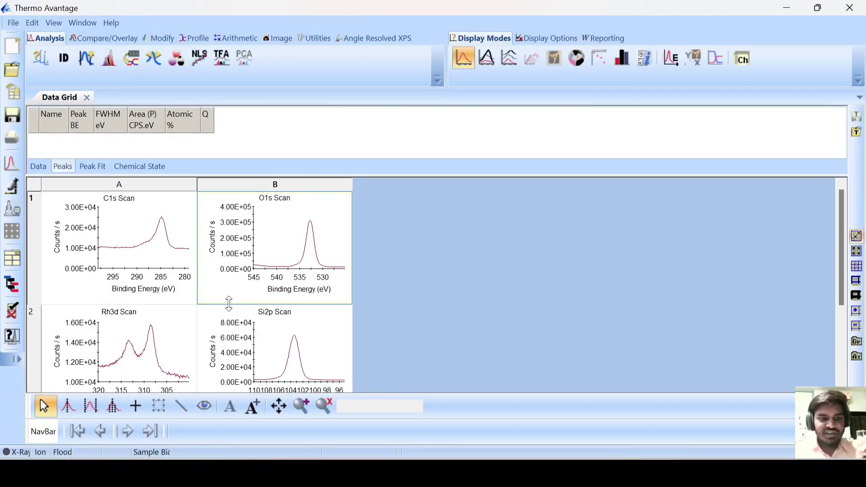
pyautogui.scroll(-2, 229, 304)
pyautogui.scroll(2, 216, 319)
pyautogui.scroll(-2, 242, 304)
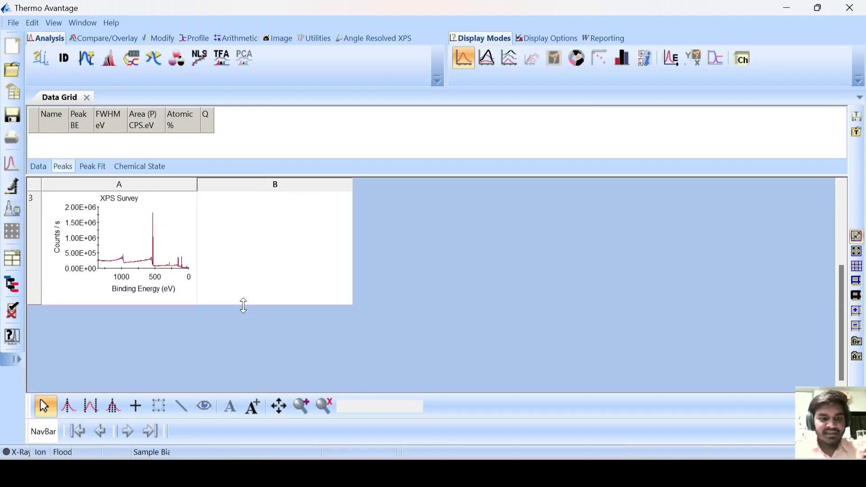
pyautogui.click(154, 281)
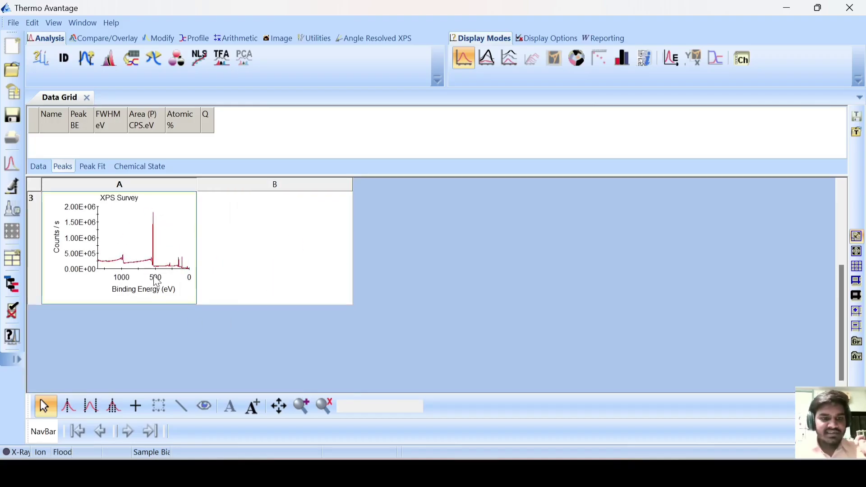
pyautogui.scroll(2, 162, 281)
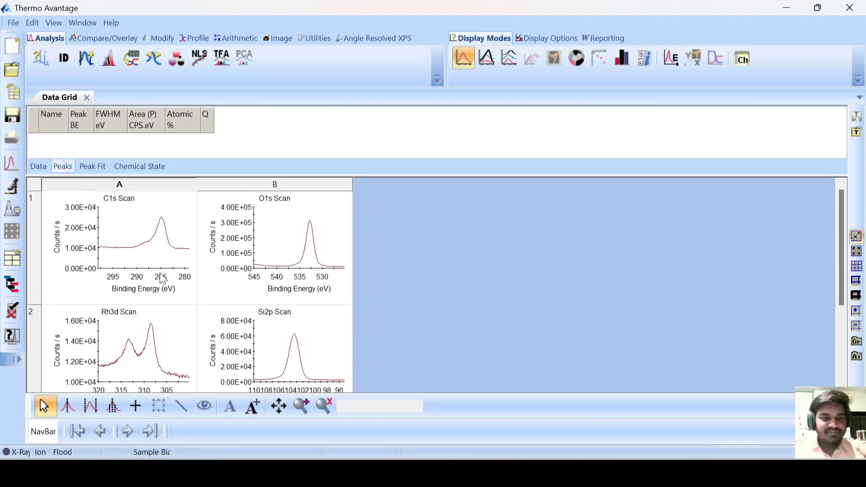
pyautogui.click(161, 262)
pyautogui.click(242, 226)
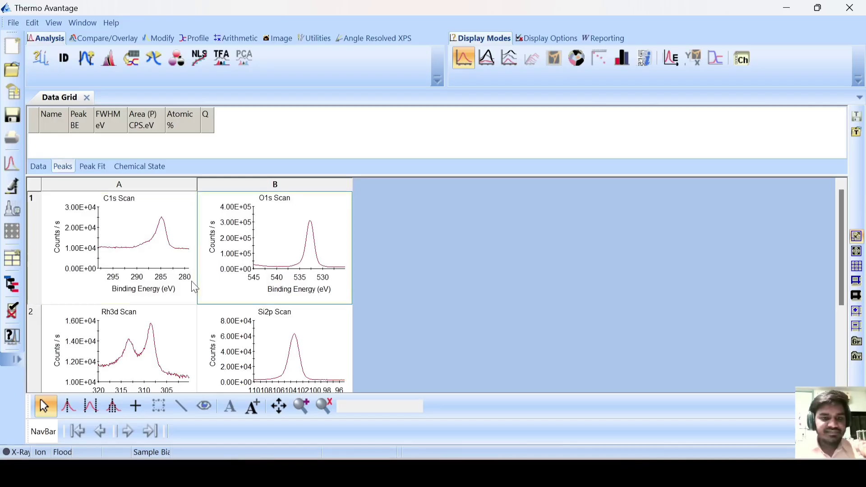
# Run automatic peak identification on the XPS Survey spectrum and enlarge the peak table to show all its rows.
pyautogui.scroll(-2, 194, 288)
pyautogui.click(188, 285)
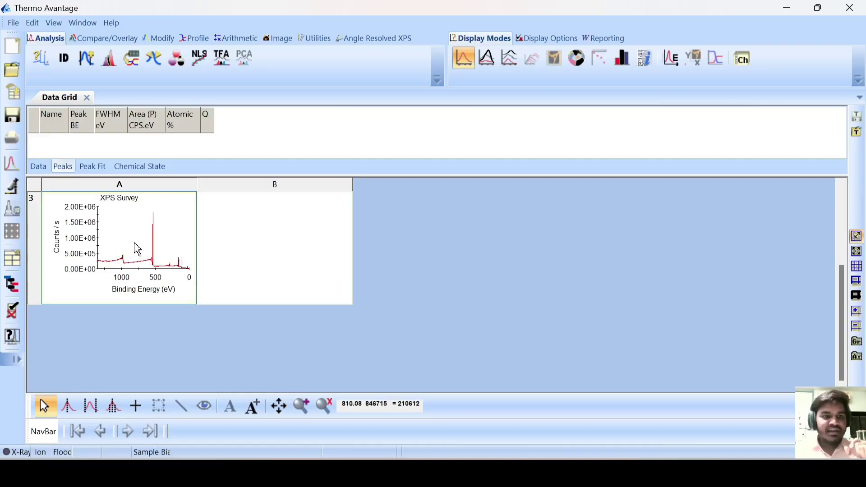
pyautogui.click(45, 64)
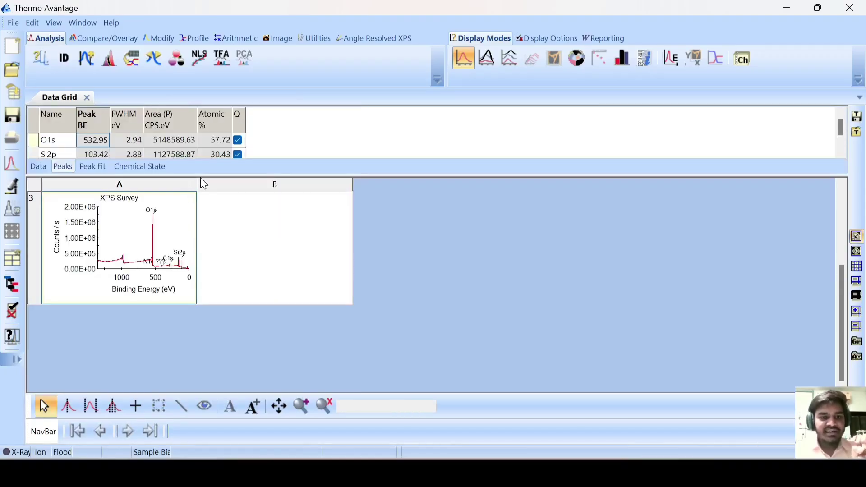
pyautogui.moveTo(199, 174); pyautogui.dragTo(201, 256)
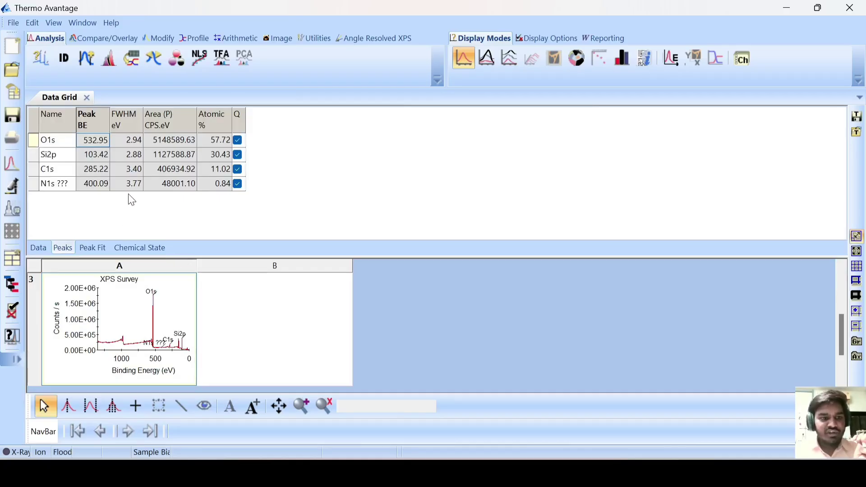
# Examine the Si2p, O1s and N1s entries in the survey's peak table.
pyautogui.click(95, 157)
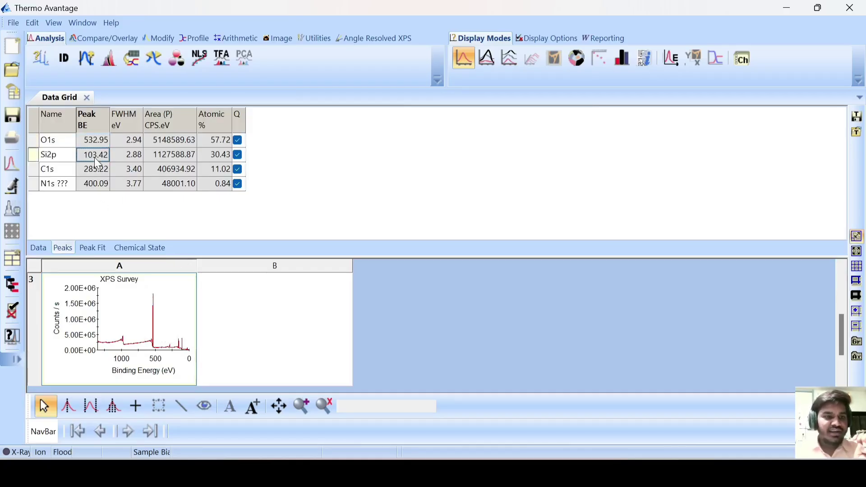
pyautogui.click(55, 142)
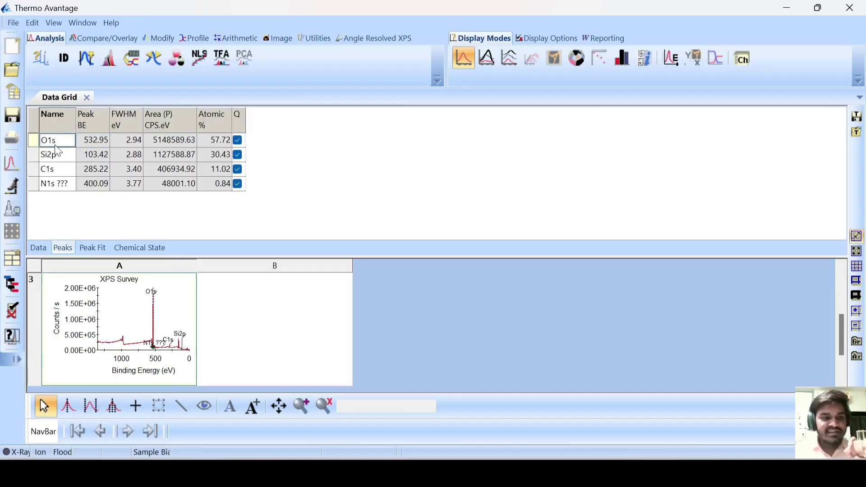
pyautogui.press('F2')
pyautogui.press('Return')
pyautogui.click(58, 184)
pyautogui.click(215, 302)
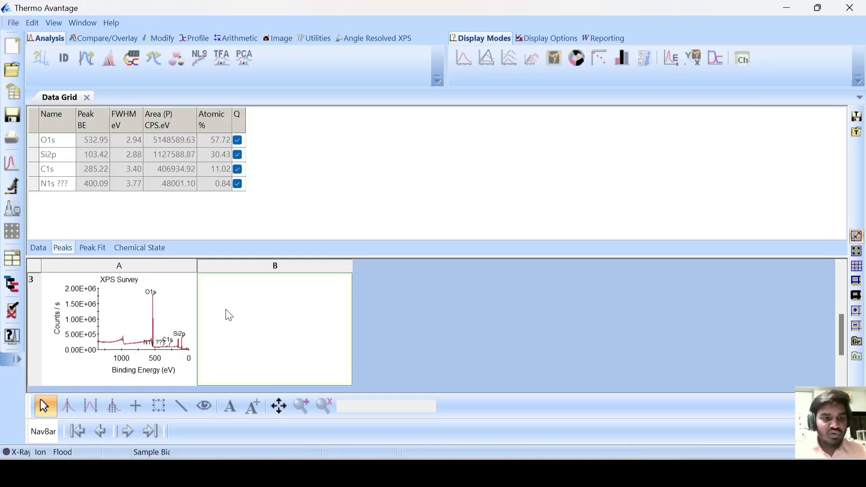
# Add the cobalt and nickel peaks to the XPS Survey spectrum using manual peak identification by element.
pyautogui.click(155, 307)
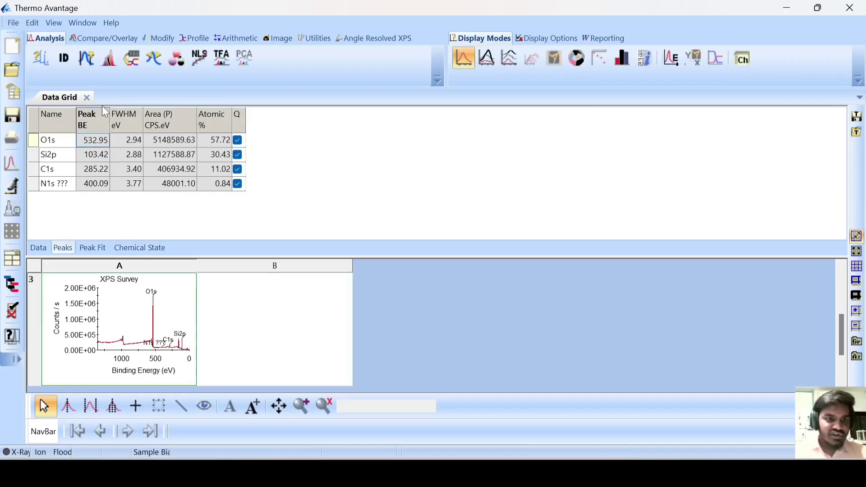
pyautogui.click(64, 64)
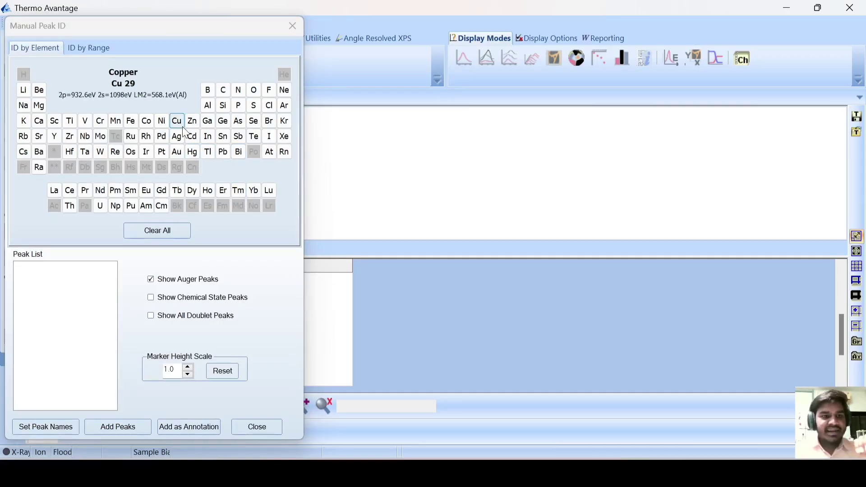
pyautogui.click(149, 126)
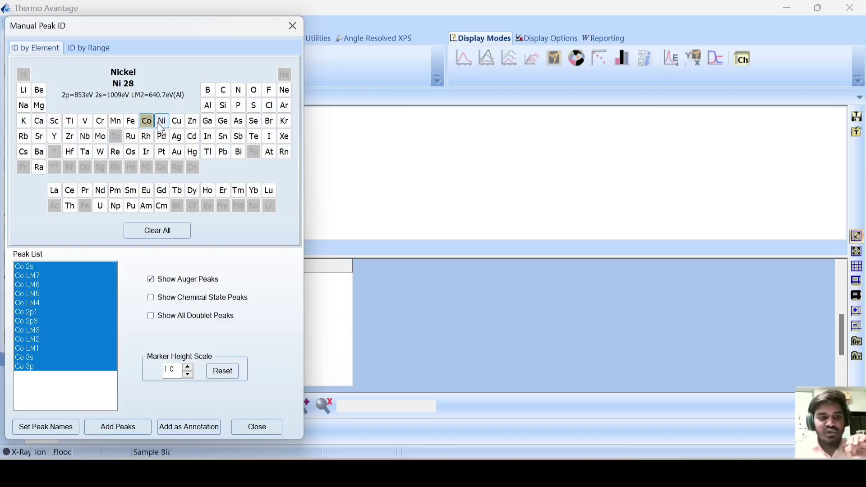
pyautogui.click(160, 125)
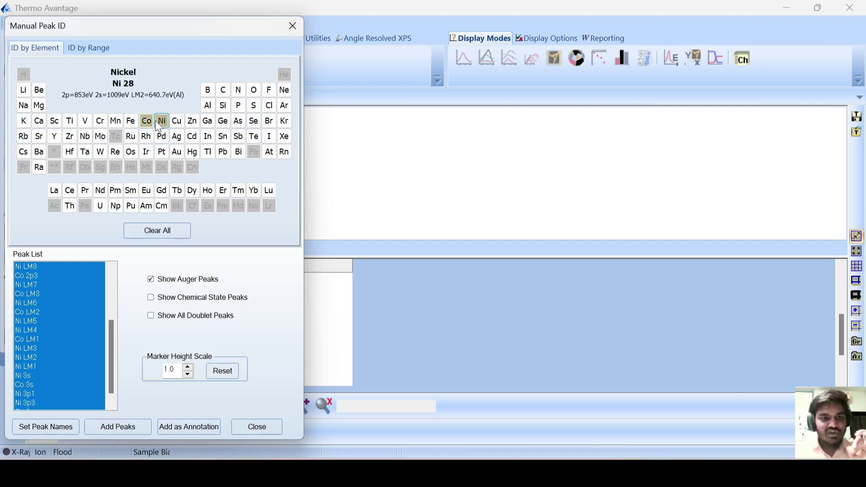
pyautogui.click(109, 429)
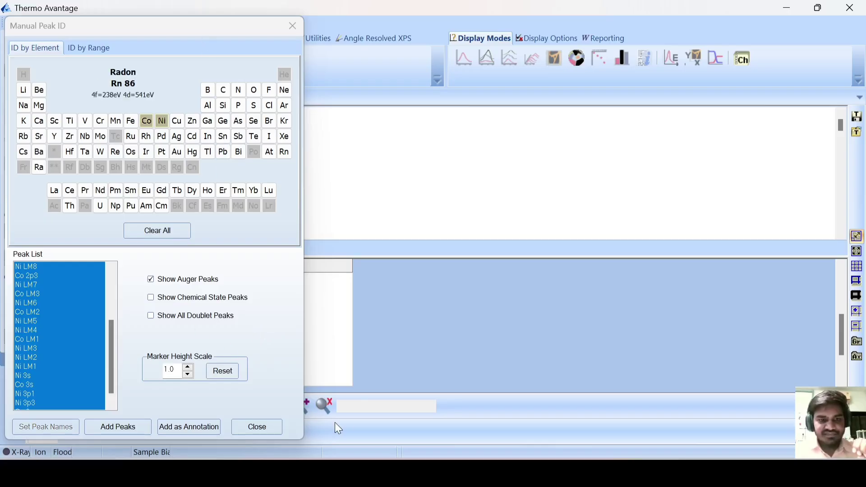
pyautogui.click(254, 431)
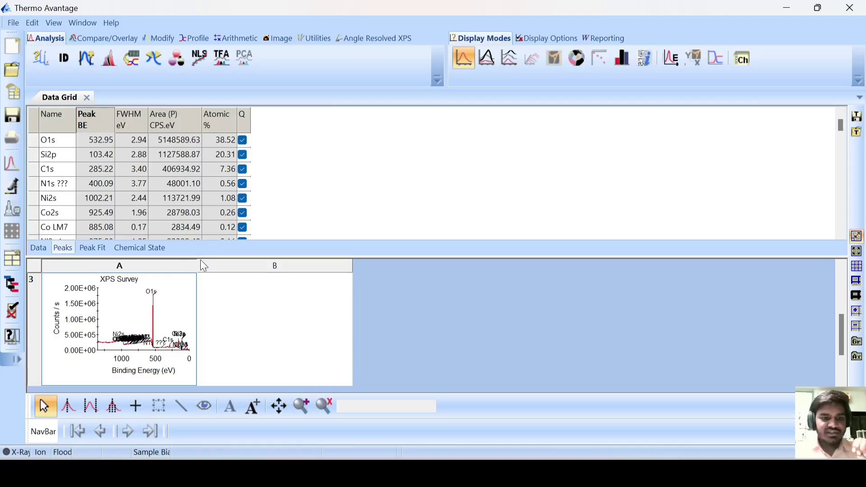
# Enlarge the peak table and examine the atomic percentages of all peaks, including the added Co and Ni entries.
pyautogui.moveTo(199, 256); pyautogui.dragTo(195, 309)
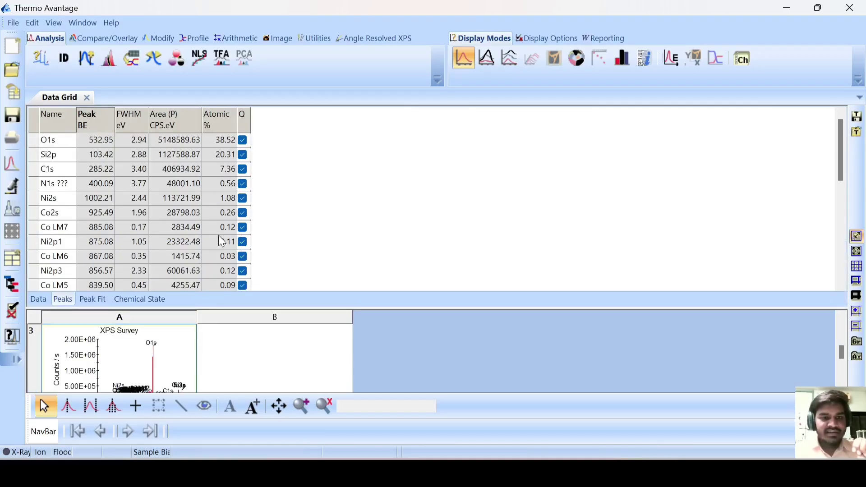
pyautogui.click(225, 140)
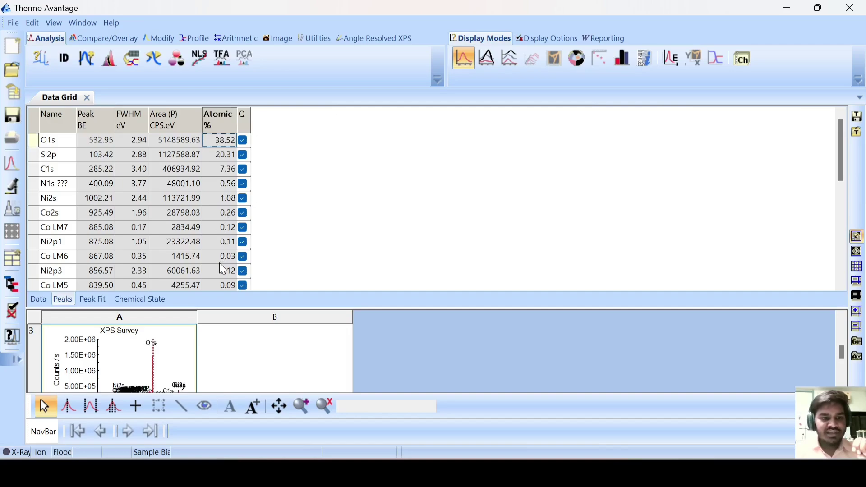
pyautogui.click(58, 244)
pyautogui.click(224, 243)
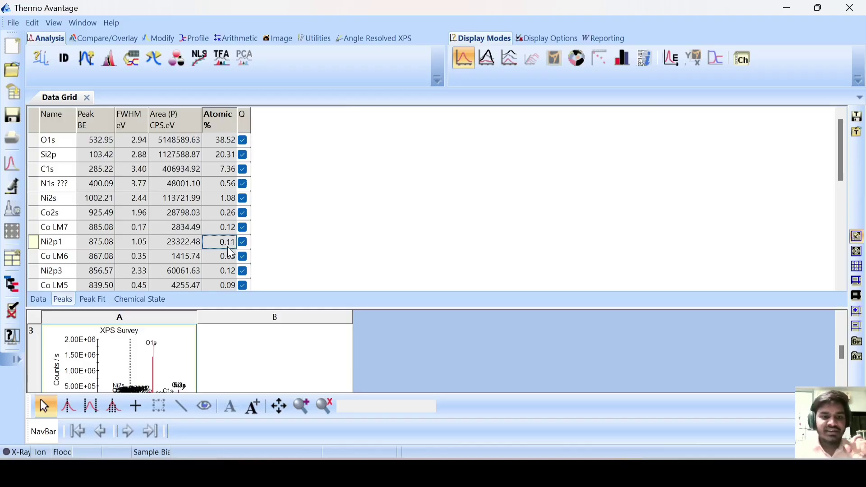
pyautogui.scroll(-6, 155, 270)
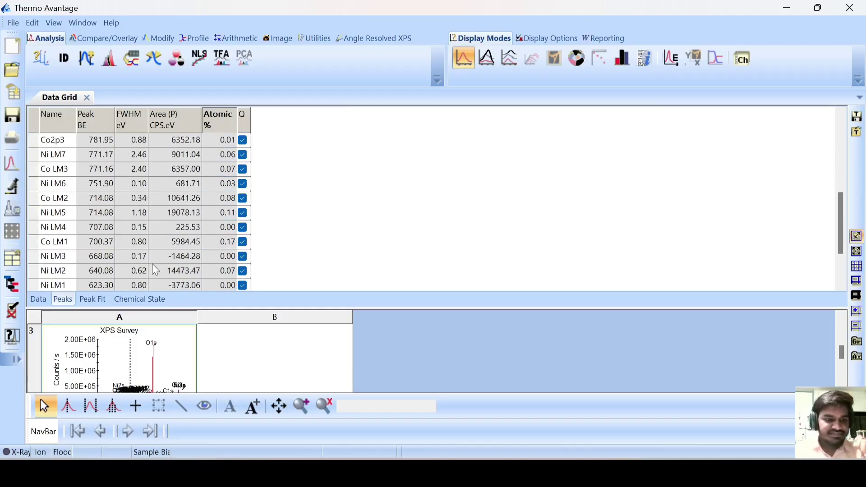
pyautogui.scroll(-2, 155, 269)
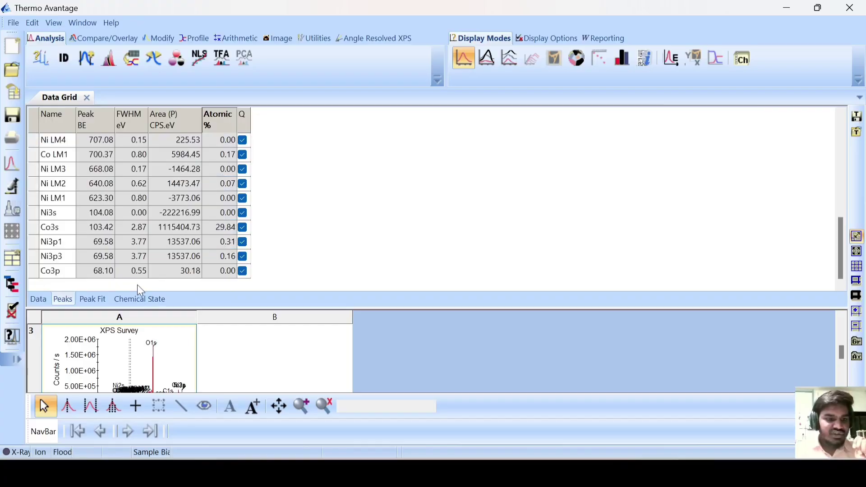
pyautogui.scroll(8, 143, 253)
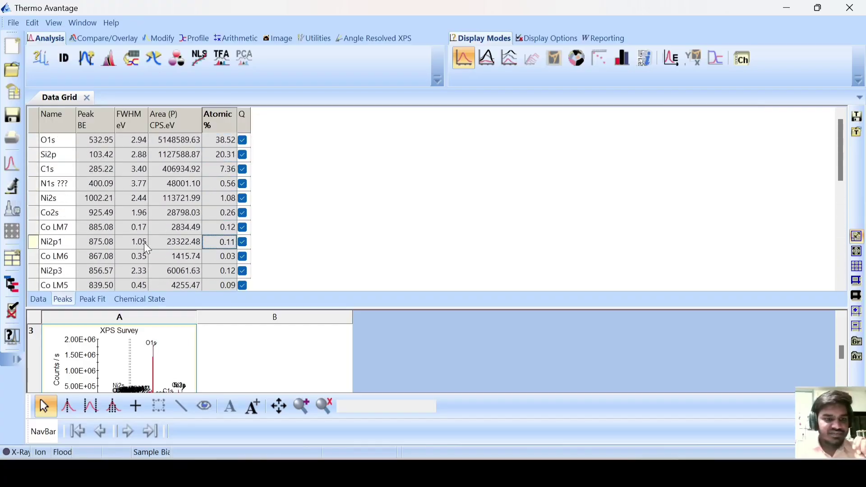
# Review the survey's Peak Fit, Chemical State, Peaks and Data views, ending on Data, and bring the first-row spectra into a taller grid area.
pyautogui.click(86, 300)
pyautogui.click(48, 299)
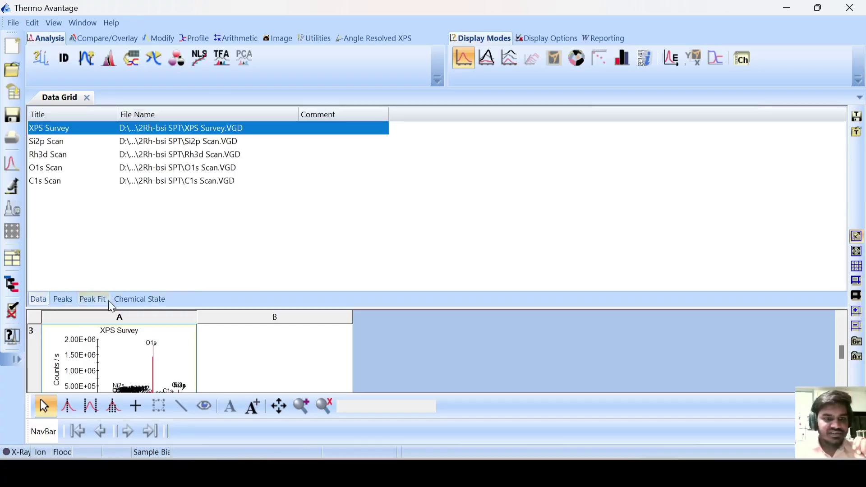
pyautogui.click(131, 299)
pyautogui.click(63, 299)
pyautogui.click(39, 299)
pyautogui.click(88, 300)
pyautogui.click(150, 298)
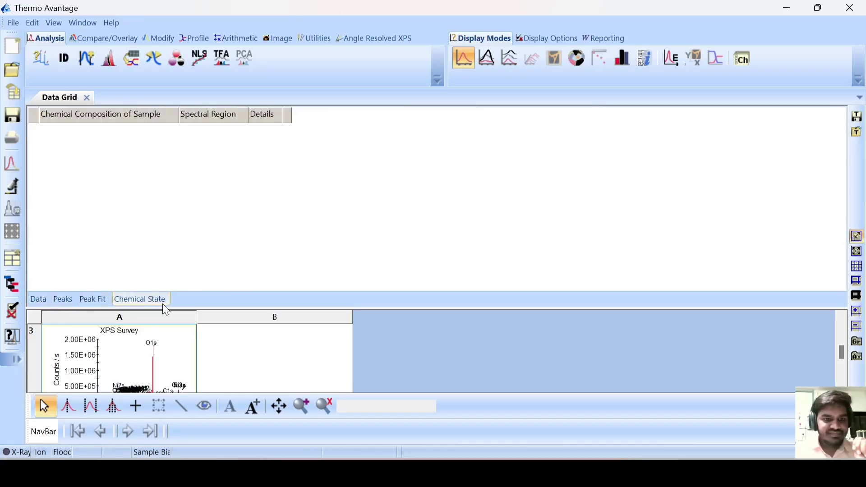
pyautogui.click(40, 301)
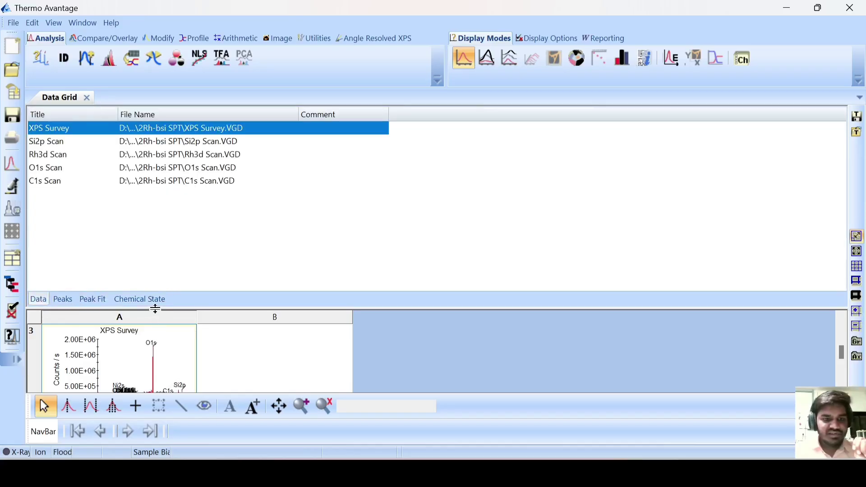
pyautogui.moveTo(153, 308); pyautogui.dragTo(153, 250)
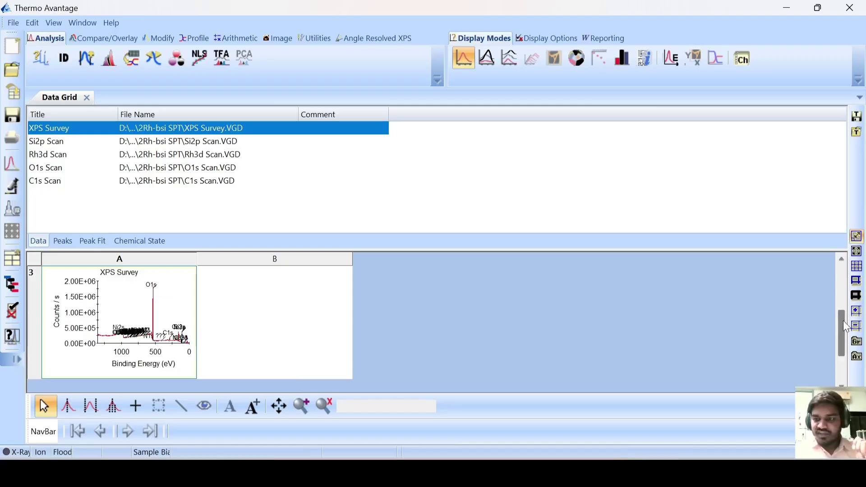
pyautogui.moveTo(842, 327); pyautogui.dragTo(842, 293)
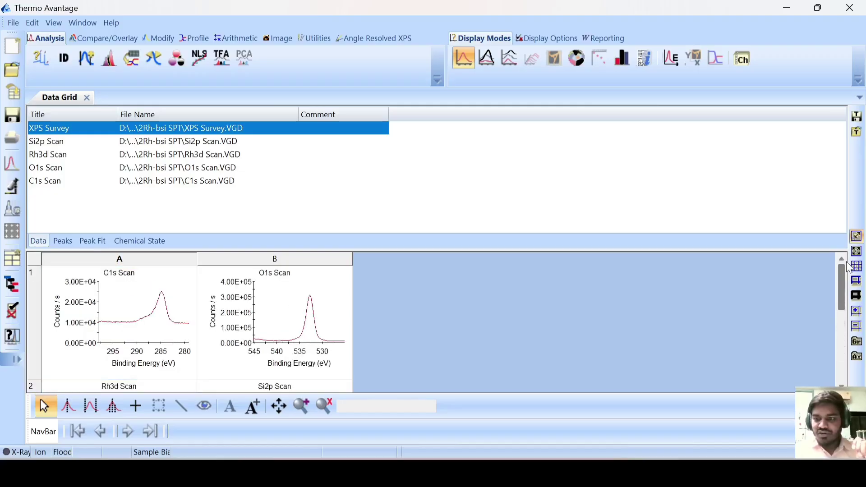
# Select the C1s Scan among the first-row spectra, maximise it in the grid and enlarge the chart area.
pyautogui.click(121, 321)
pyautogui.click(273, 328)
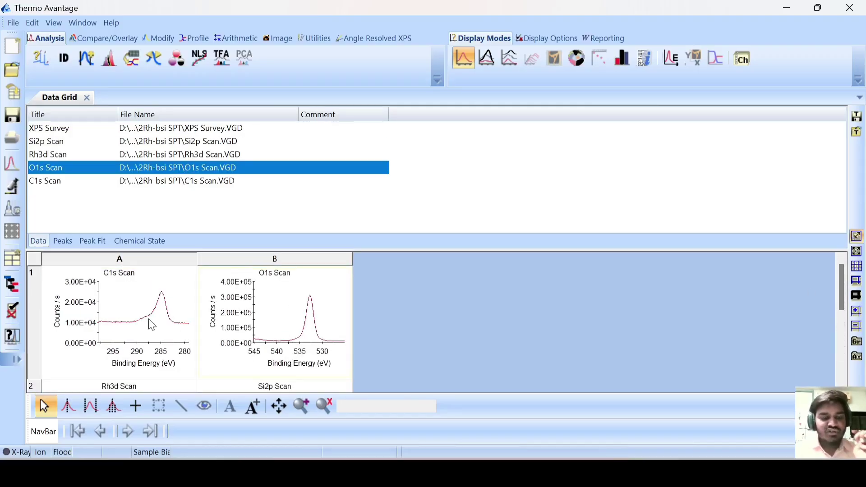
pyautogui.click(151, 323)
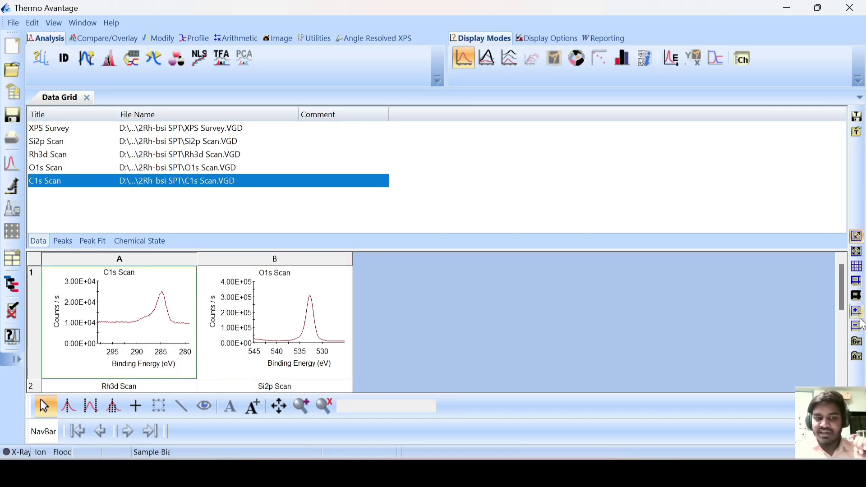
pyautogui.click(263, 310)
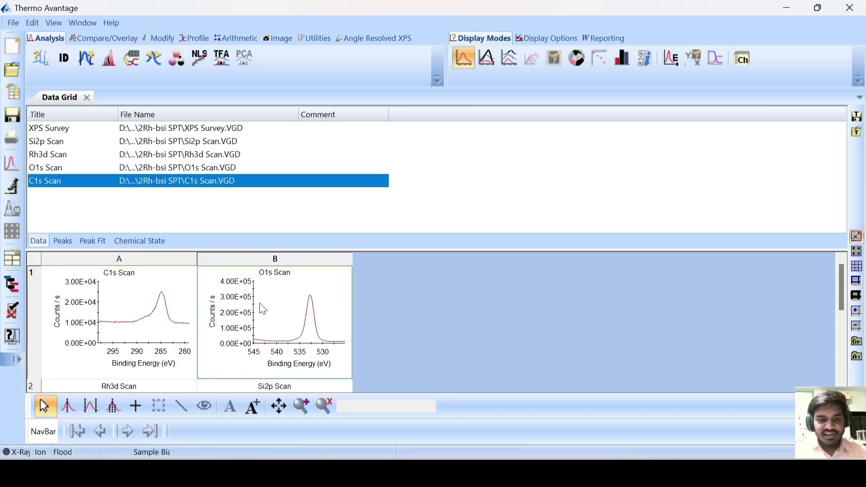
pyautogui.click(147, 310)
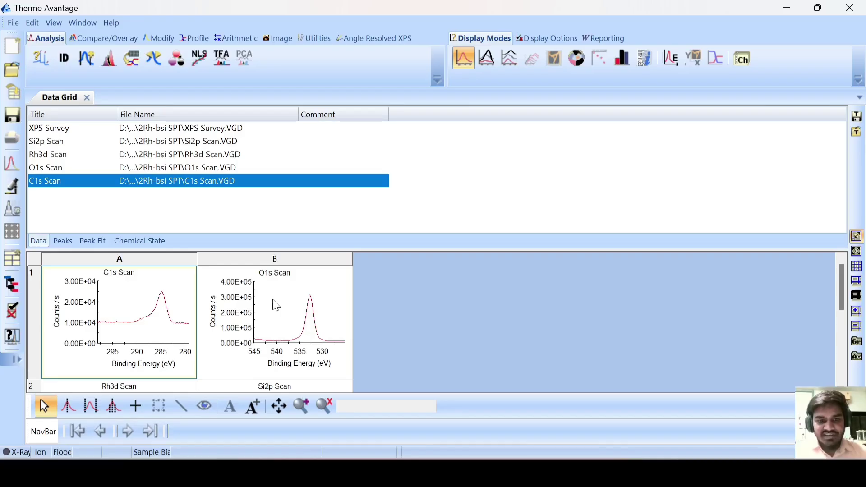
pyautogui.click(277, 328)
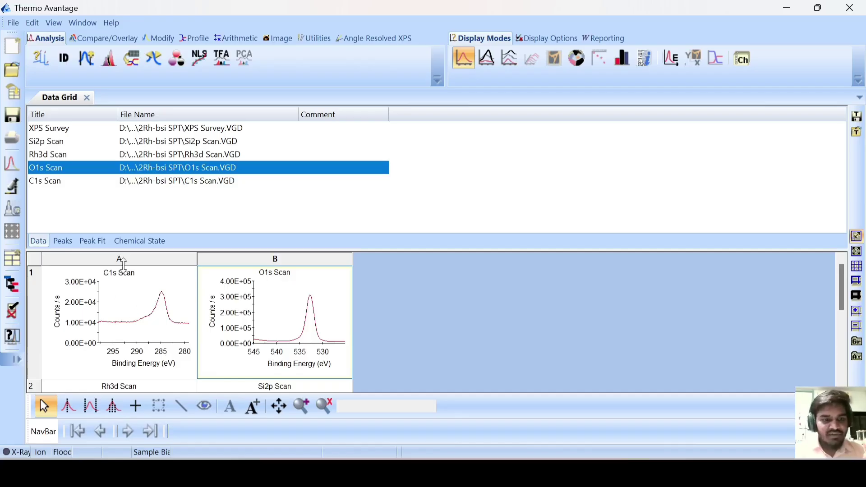
pyautogui.click(131, 318)
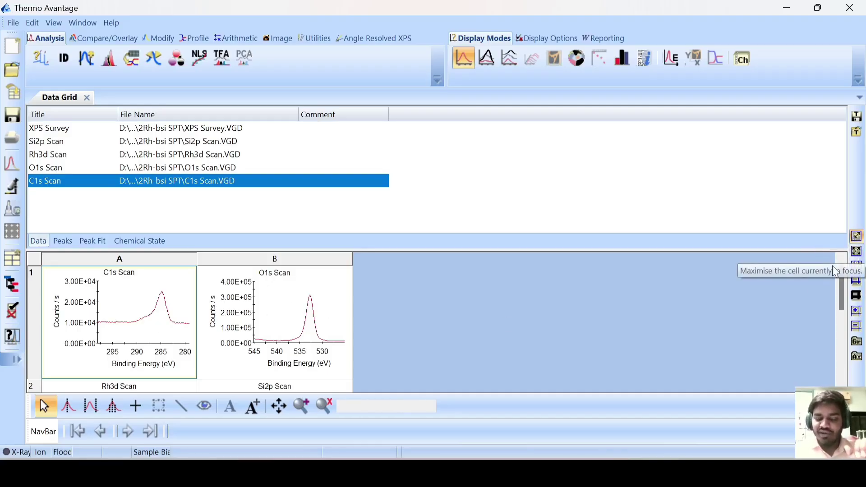
pyautogui.click(858, 252)
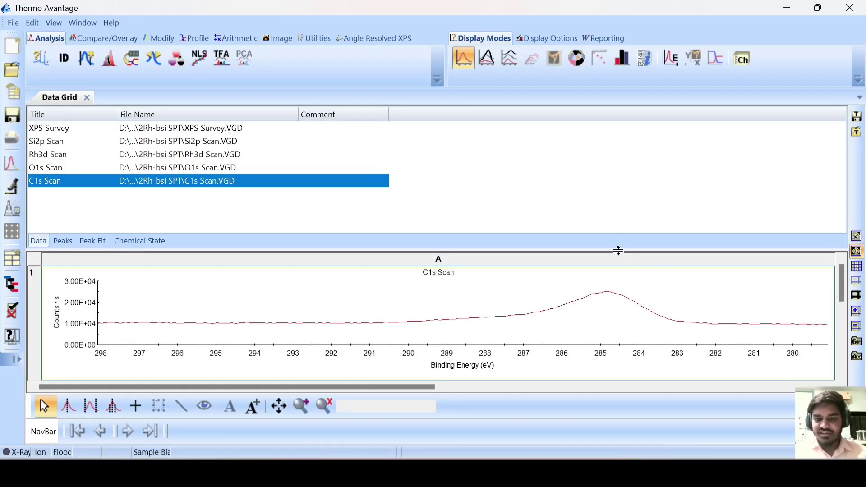
pyautogui.moveTo(618, 251); pyautogui.dragTo(619, 192)
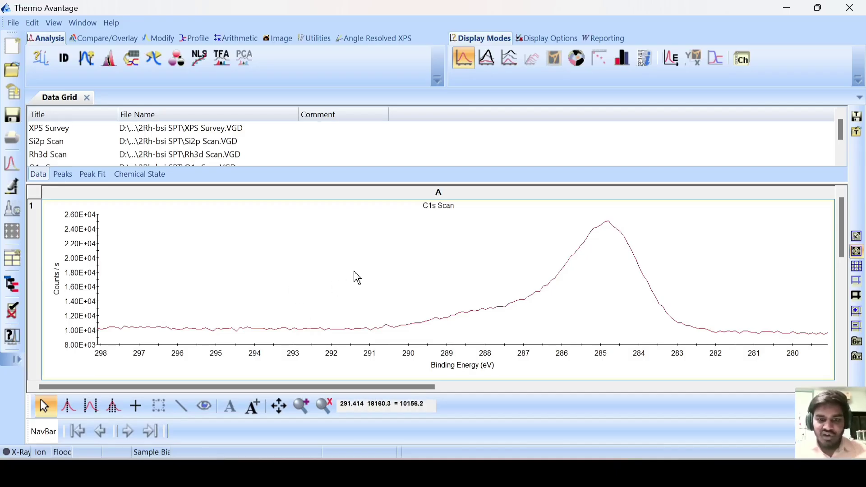
# Show the XPS Knowledge for the C1s spectrum and examine the C-C binding energy under adventitious carbon contamination.
pyautogui.rightClick(305, 272)
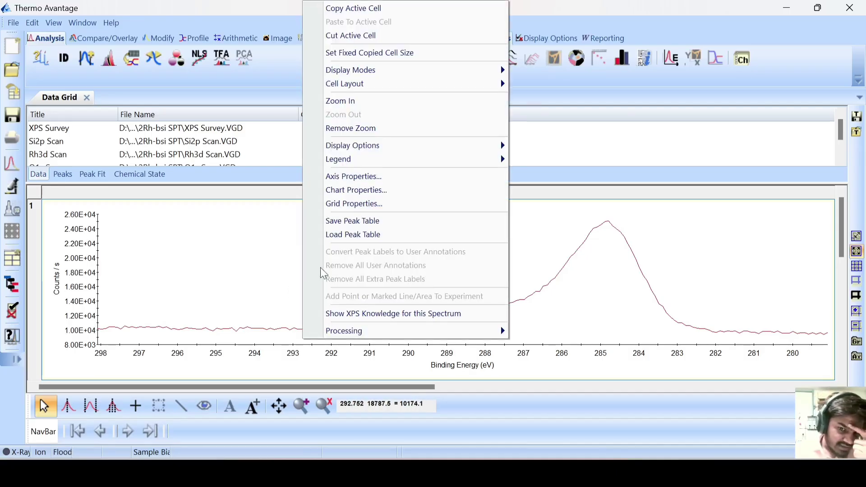
pyautogui.click(357, 314)
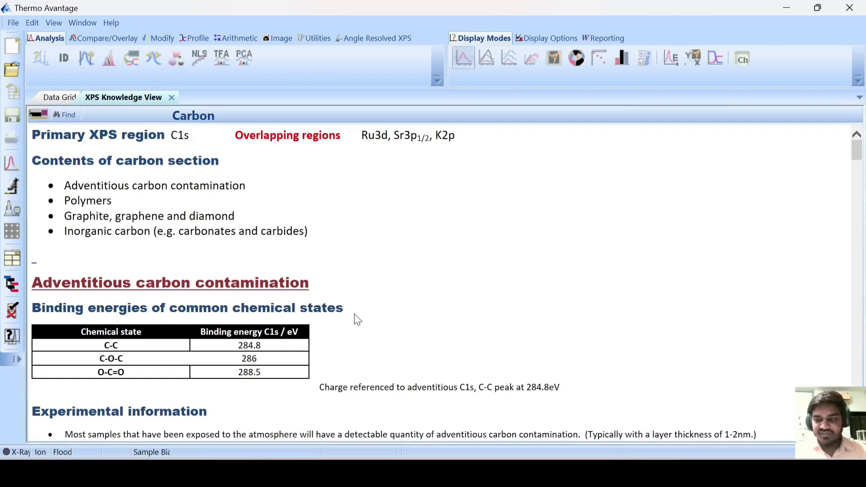
pyautogui.scroll(-1, 198, 289)
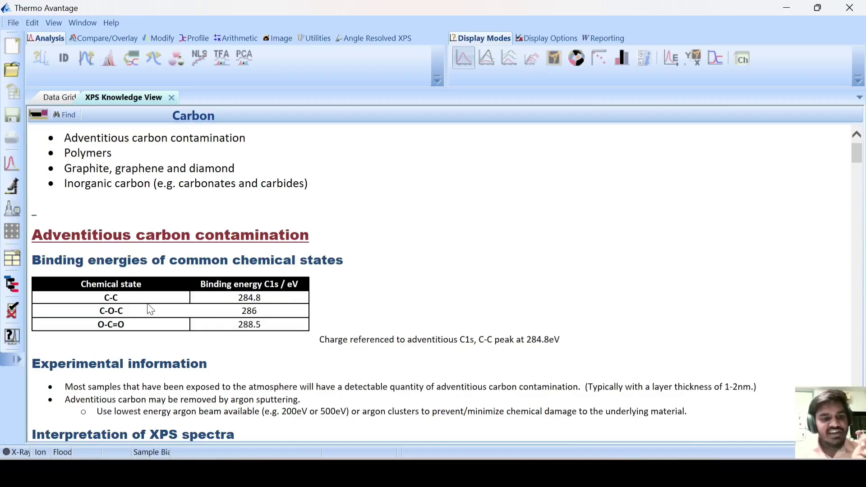
pyautogui.moveTo(145, 303); pyautogui.dragTo(193, 309)
pyautogui.click(178, 314)
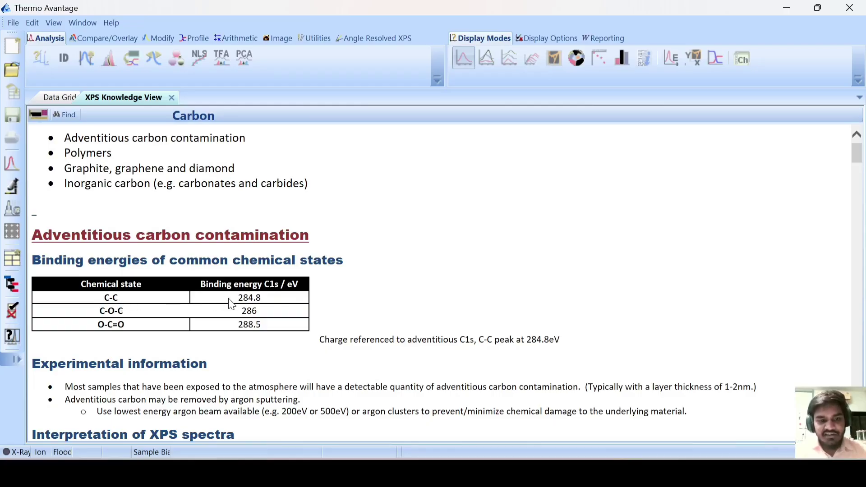
pyautogui.moveTo(230, 300); pyautogui.dragTo(267, 300)
pyautogui.click(255, 299)
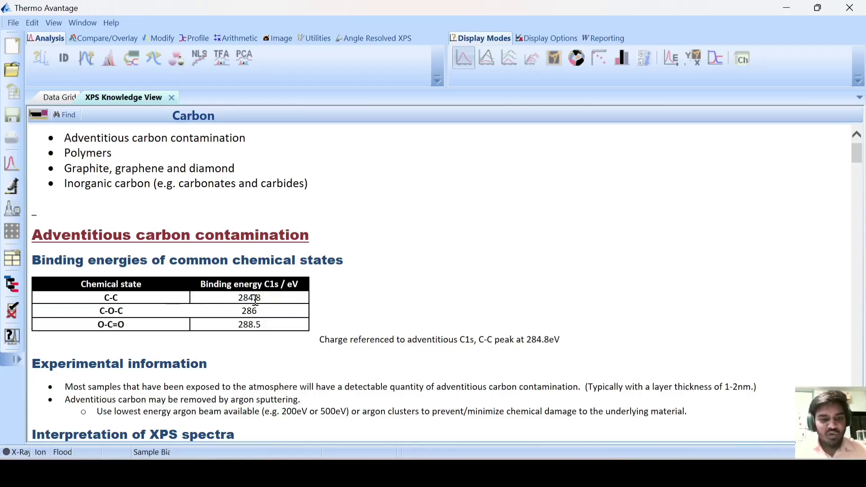
# Examine the C-O-C and O-C=O chemical states and their C1s binding energies in the adventitious carbon table.
pyautogui.moveTo(164, 317); pyautogui.dragTo(99, 311)
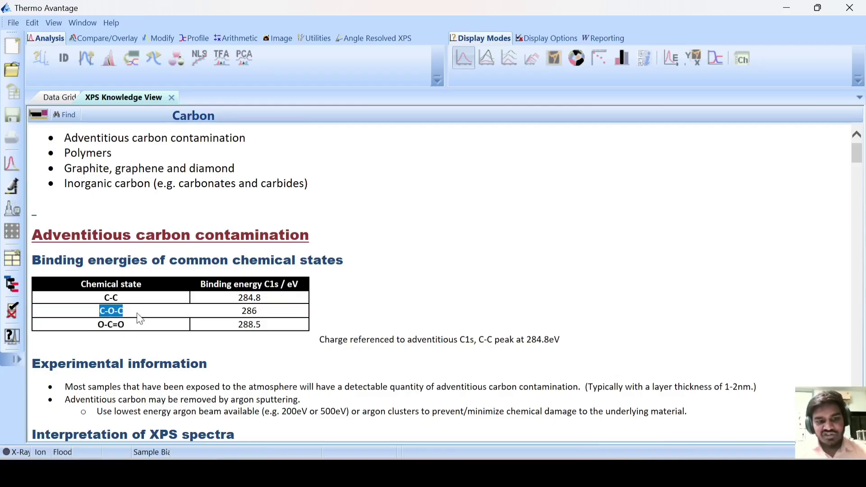
pyautogui.moveTo(225, 317); pyautogui.dragTo(255, 318)
pyautogui.moveTo(165, 327); pyautogui.dragTo(100, 327)
pyautogui.click(128, 305)
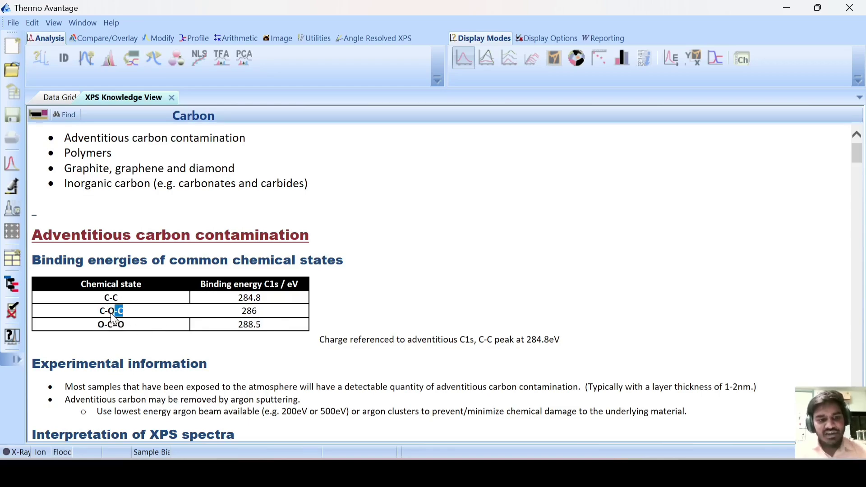
pyautogui.doubleClick(116, 311)
pyautogui.moveTo(105, 326); pyautogui.dragTo(213, 333)
pyautogui.click(225, 318)
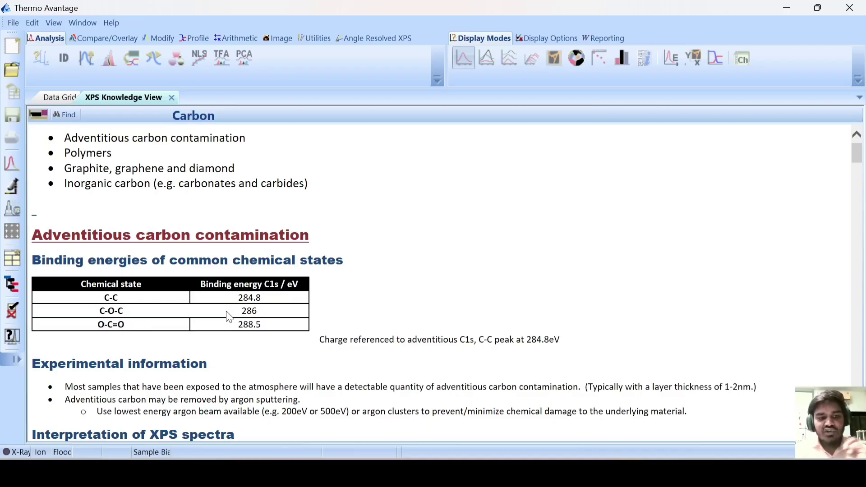
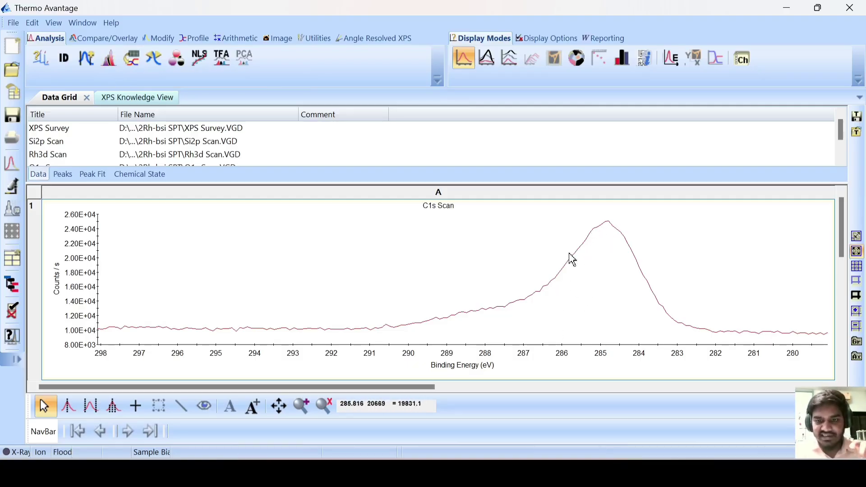
# Add two single fitted peaks with a Smart background to the C1s Scan, centred at about 284.9 eV and 288.08 eV.
pyautogui.click(110, 60)
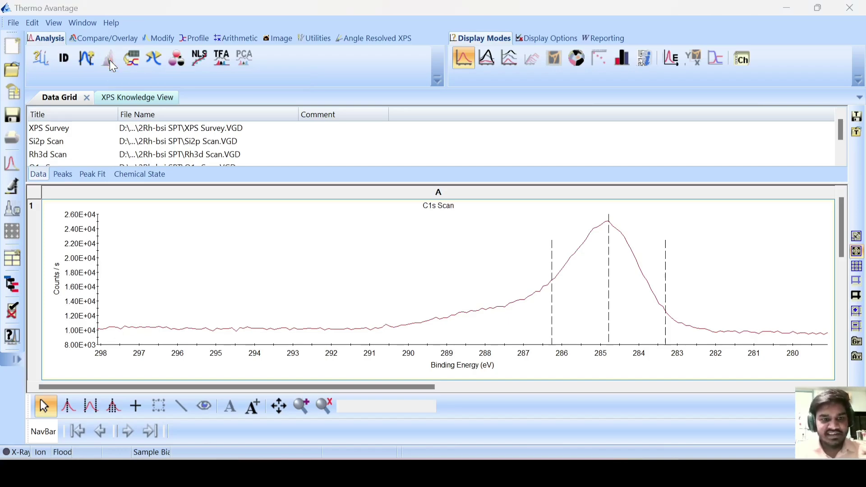
pyautogui.moveTo(592, 304); pyautogui.dragTo(585, 313)
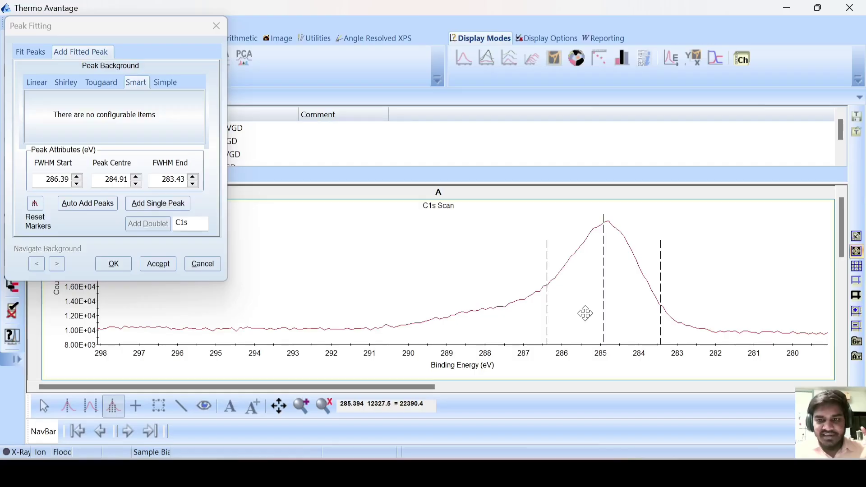
pyautogui.click(152, 205)
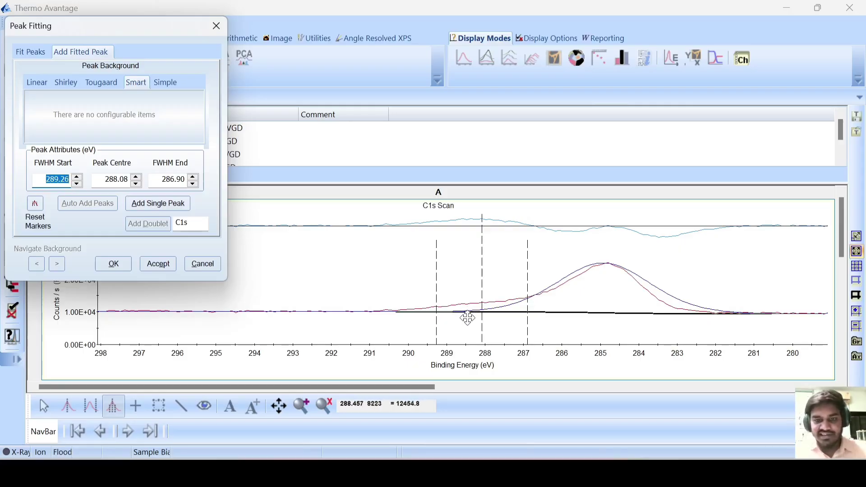
pyautogui.click(452, 325)
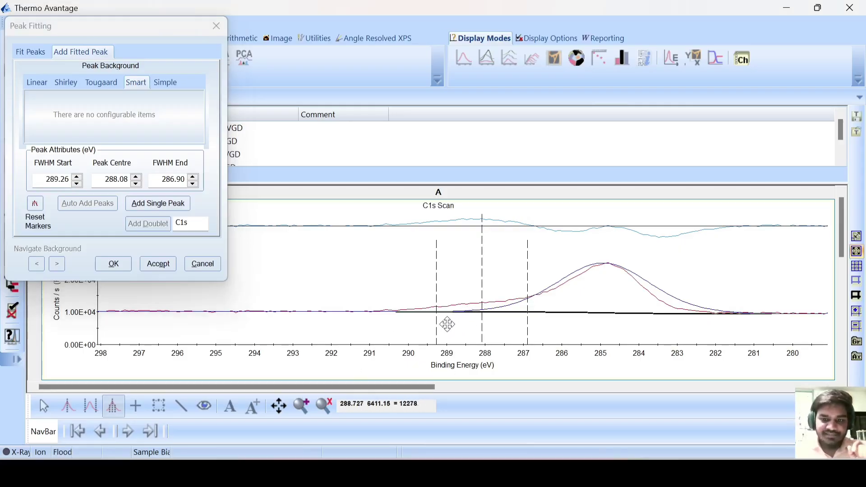
pyautogui.click(153, 208)
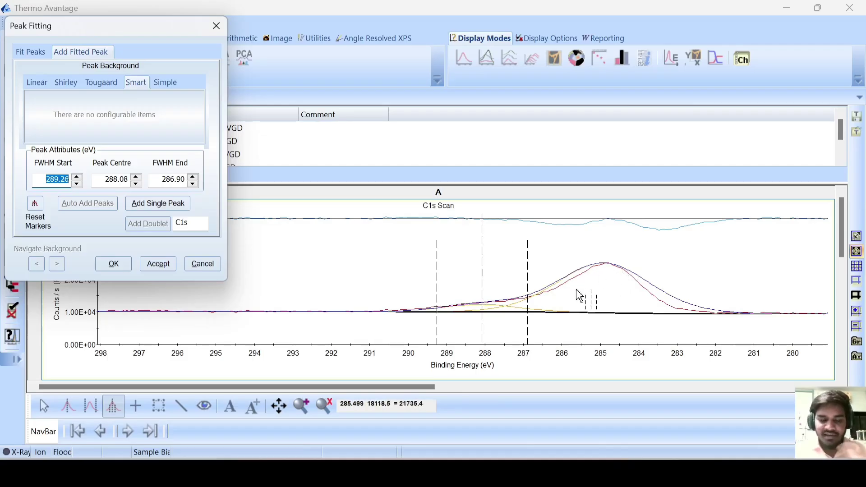
# Fit the two C1s peaks with the Powell algorithm, change the Gauss-Lorentz mix to Sum, refit this level and accept the fit.
pyautogui.click(31, 53)
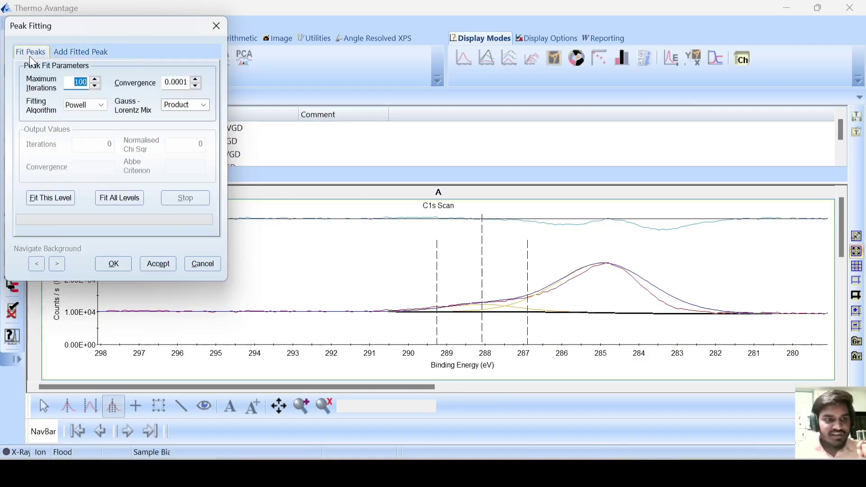
pyautogui.click(54, 199)
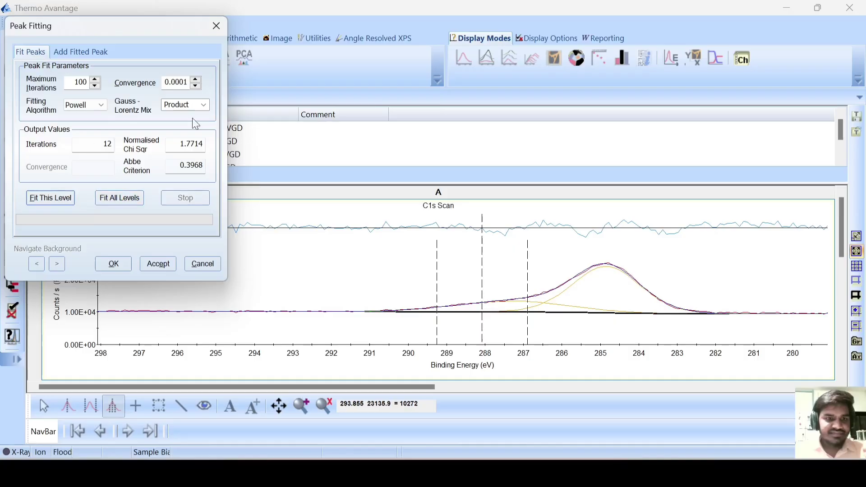
pyautogui.click(203, 107)
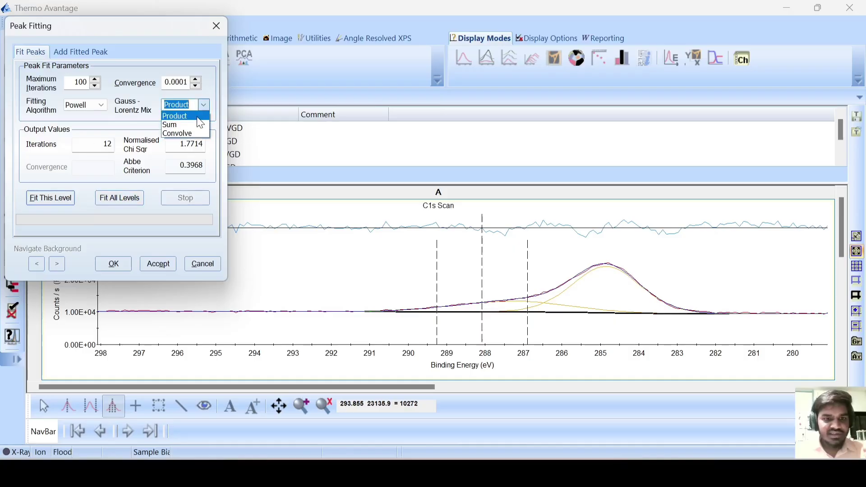
pyautogui.click(37, 199)
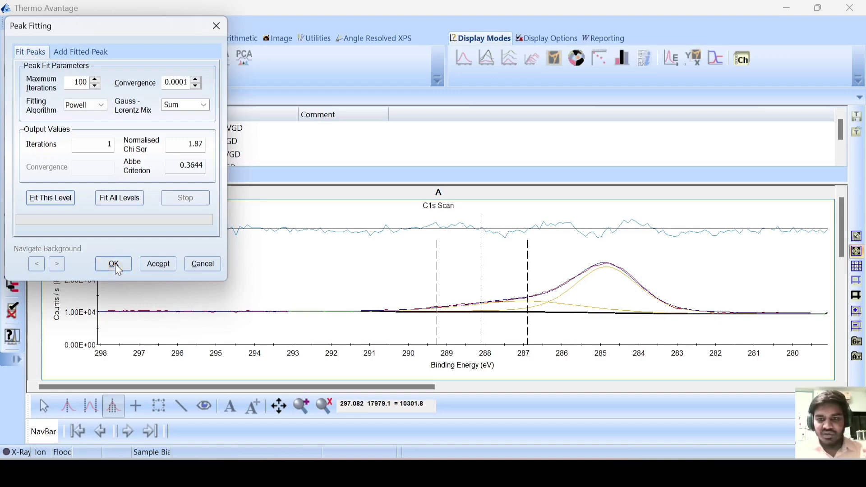
pyautogui.press('Return')
pyautogui.click(633, 289)
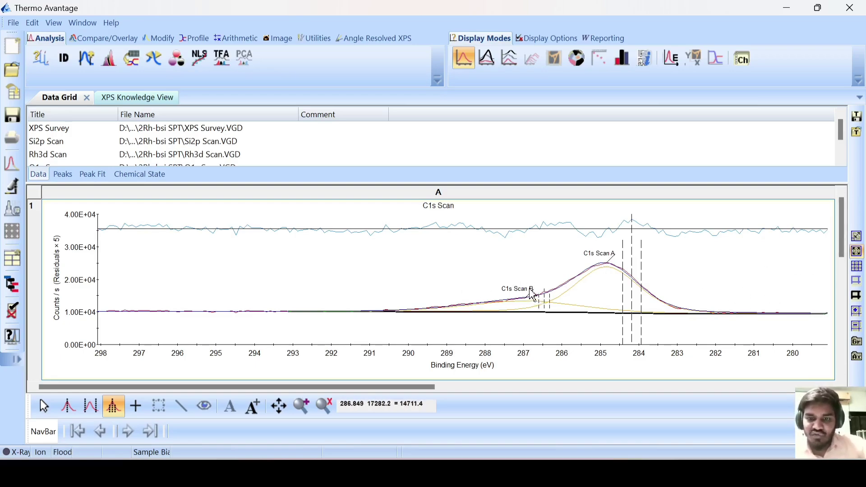
# Compare the fitted C1s peaks with the carbon reference's C1s spectrum of as received BaO, ending back on the data grid.
pyautogui.click(145, 99)
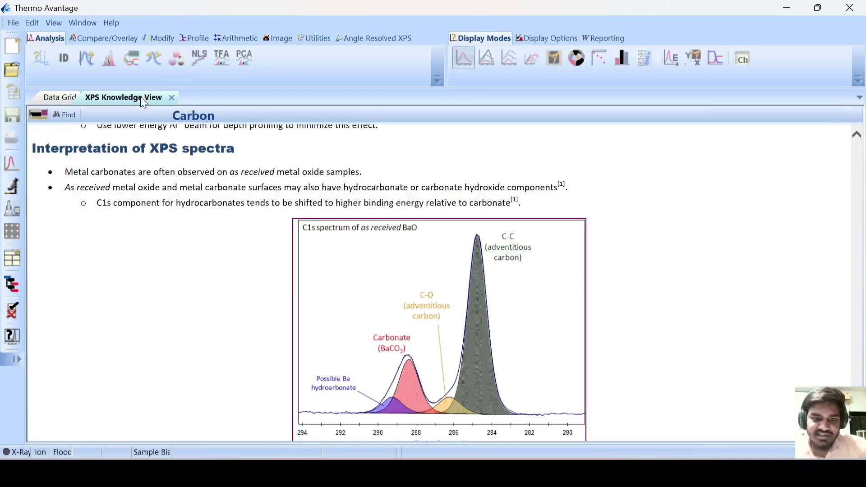
pyautogui.scroll(-1, 386, 318)
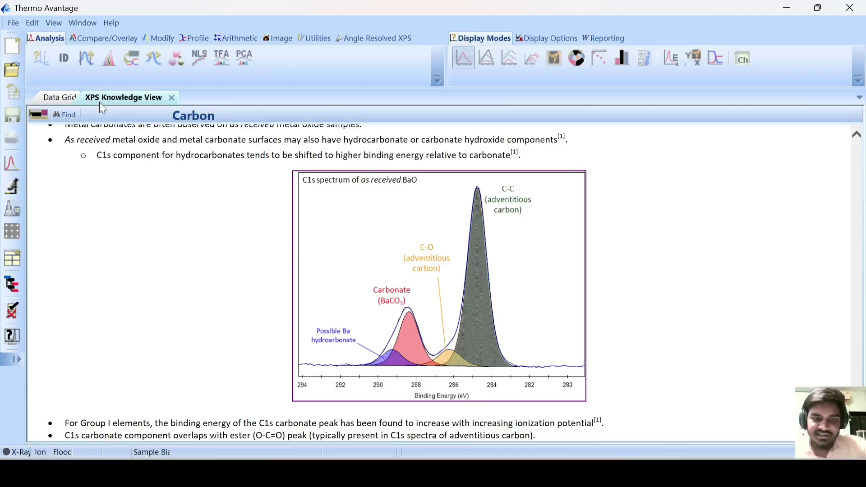
pyautogui.click(59, 97)
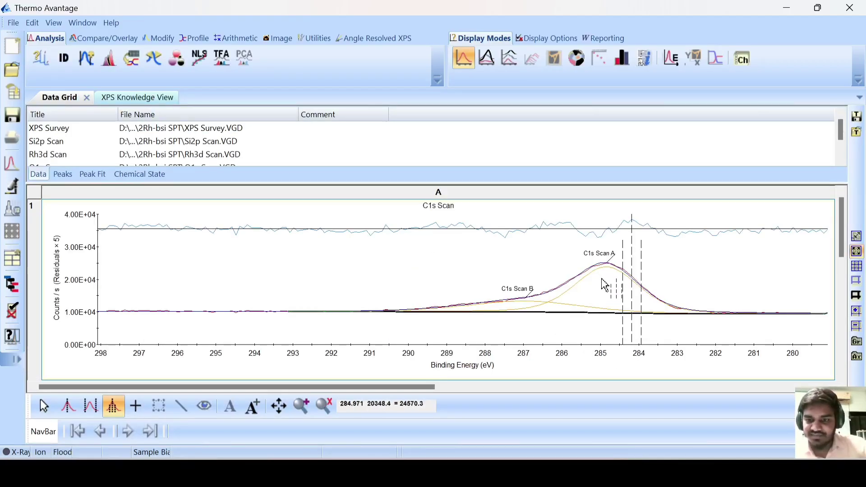
pyautogui.click(117, 98)
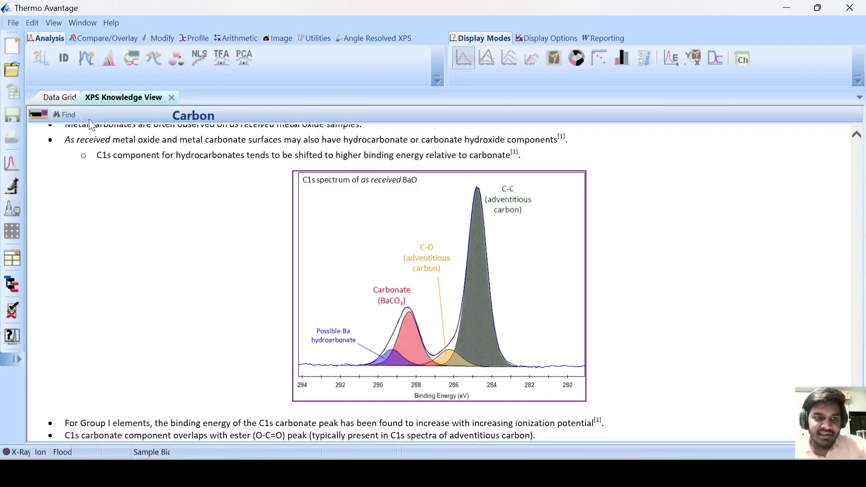
pyautogui.click(62, 98)
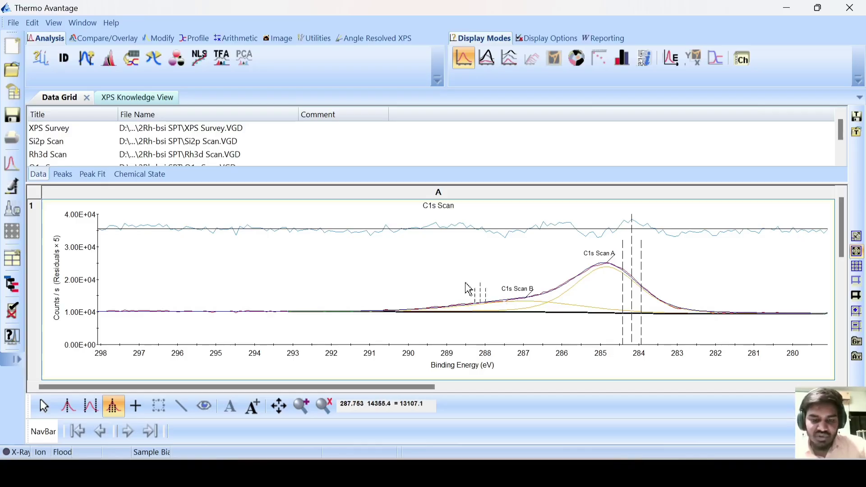
pyautogui.click(126, 100)
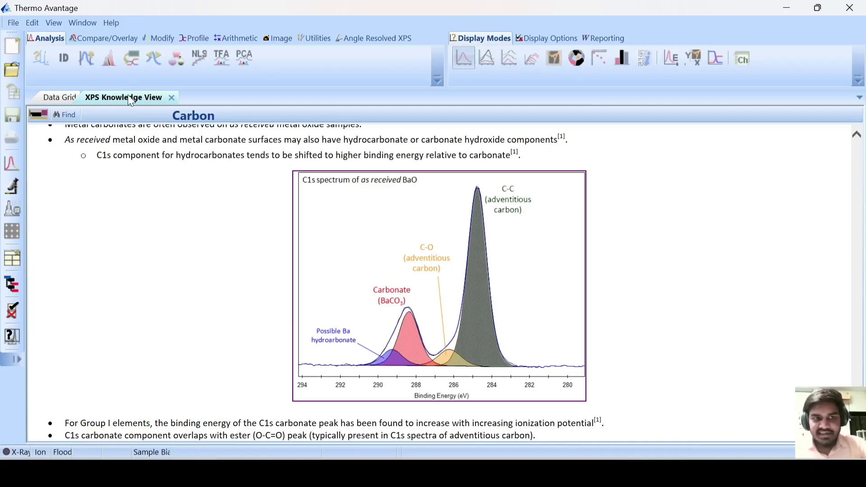
pyautogui.click(58, 98)
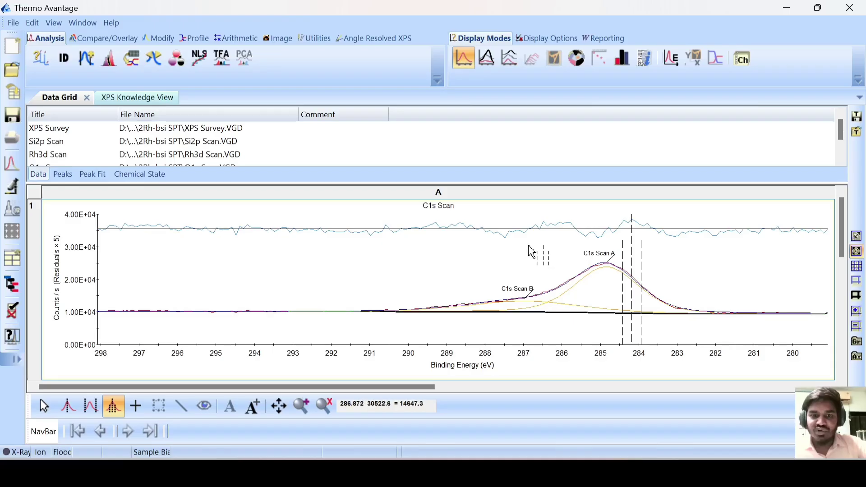
# Turn off the peak labels and the residuals display on the fitted C1s Scan chart.
pyautogui.click(530, 43)
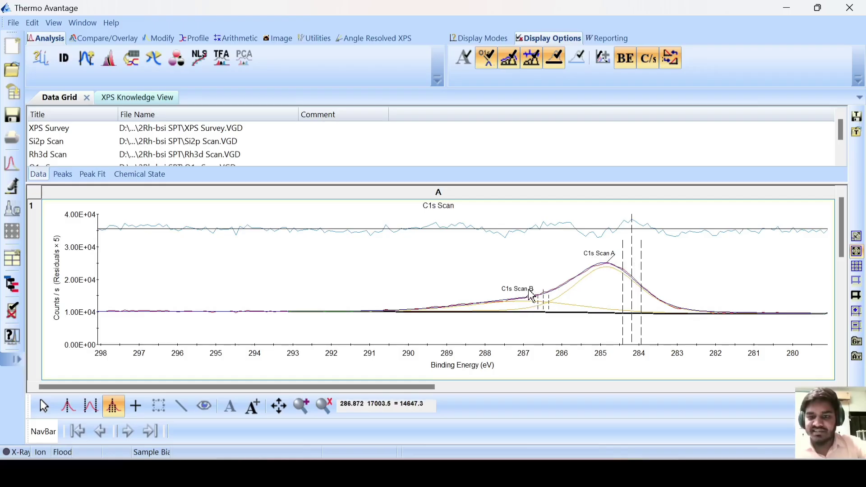
pyautogui.click(486, 62)
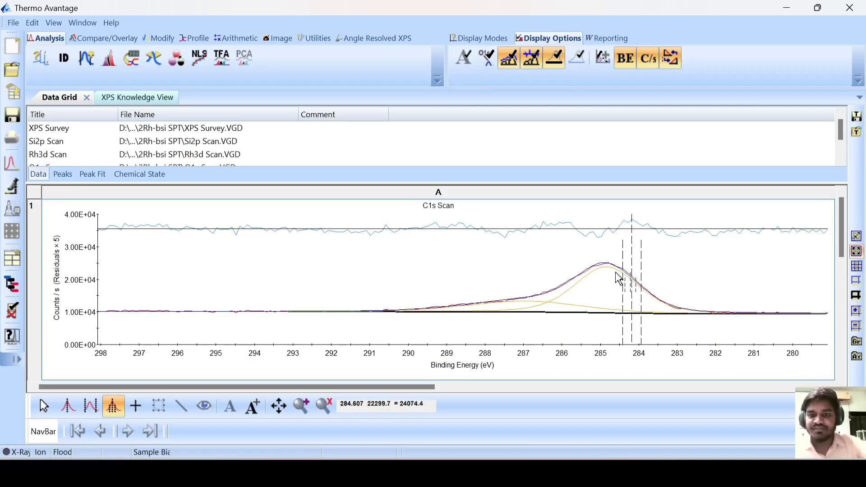
pyautogui.click(532, 62)
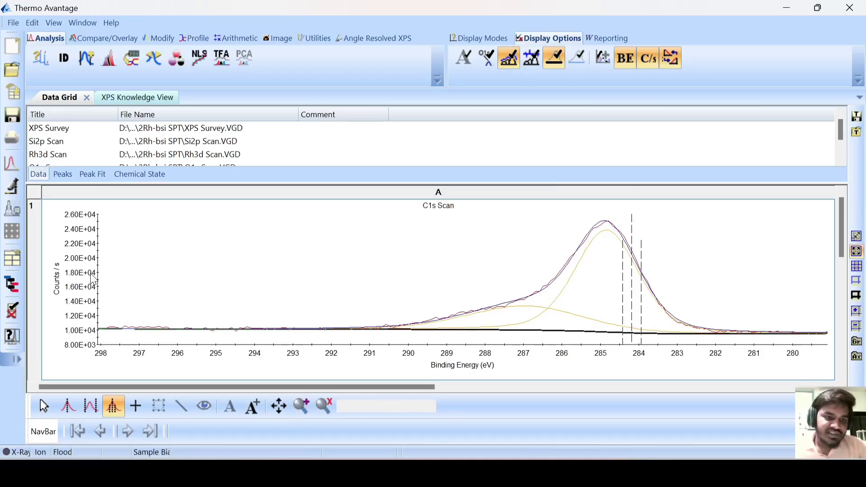
# In the C1s chart properties, set the binding energy (X) axis scale to a data maximum of 292 and a data minimum of 281.
pyautogui.rightClick(197, 248)
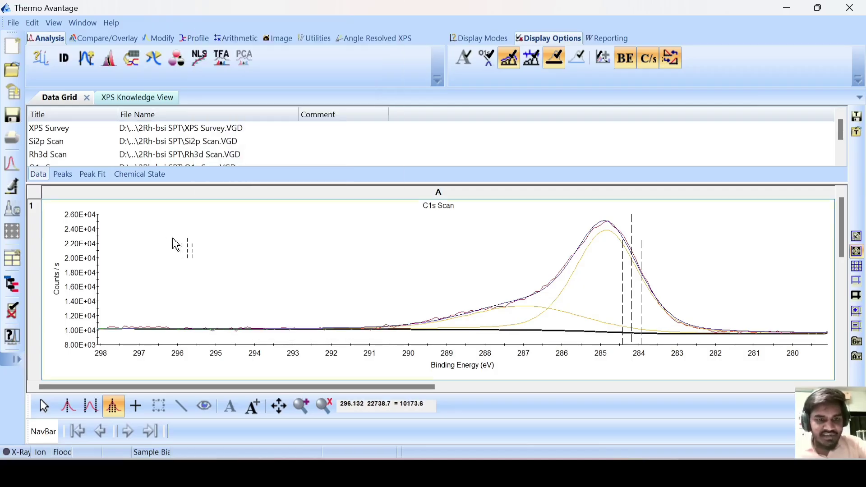
pyautogui.click(176, 242)
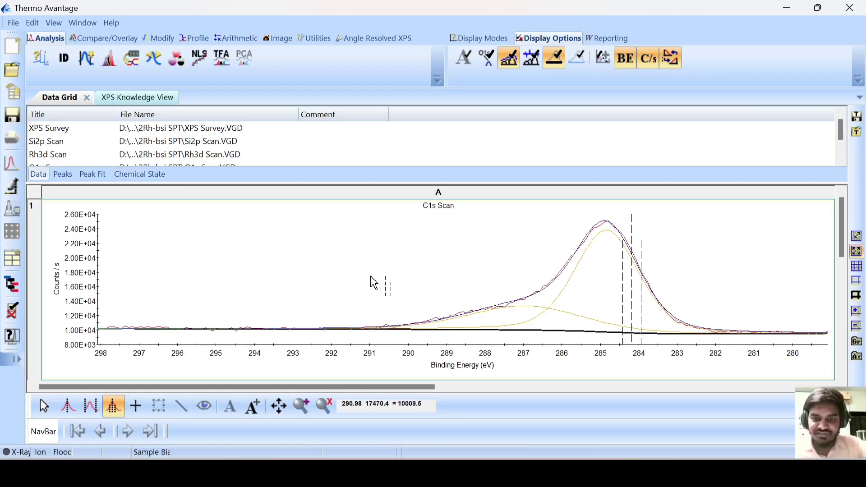
pyautogui.rightClick(328, 278)
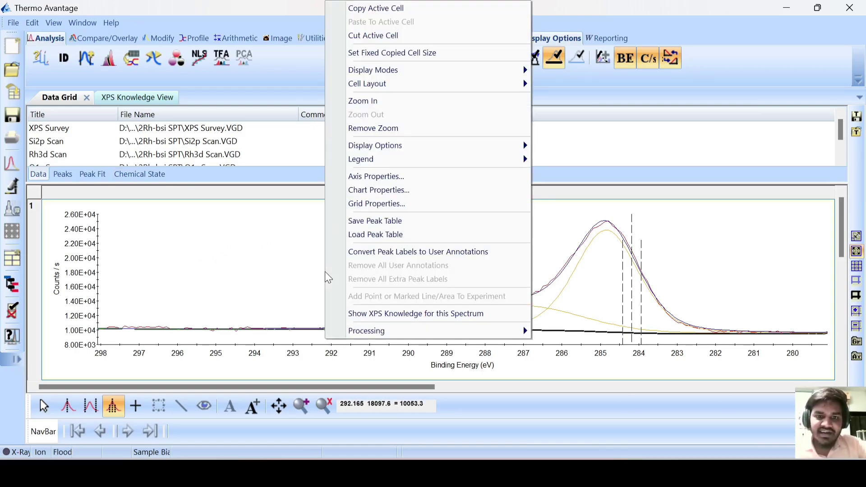
pyautogui.click(403, 195)
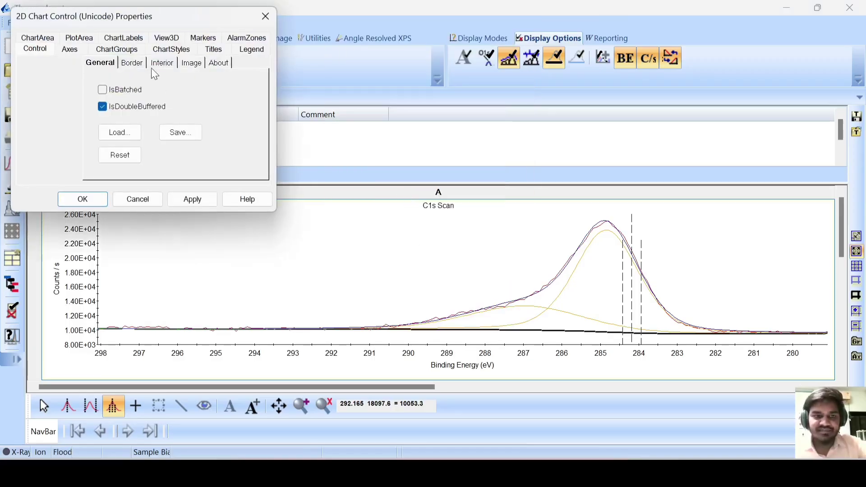
pyautogui.moveTo(170, 19); pyautogui.dragTo(552, 74)
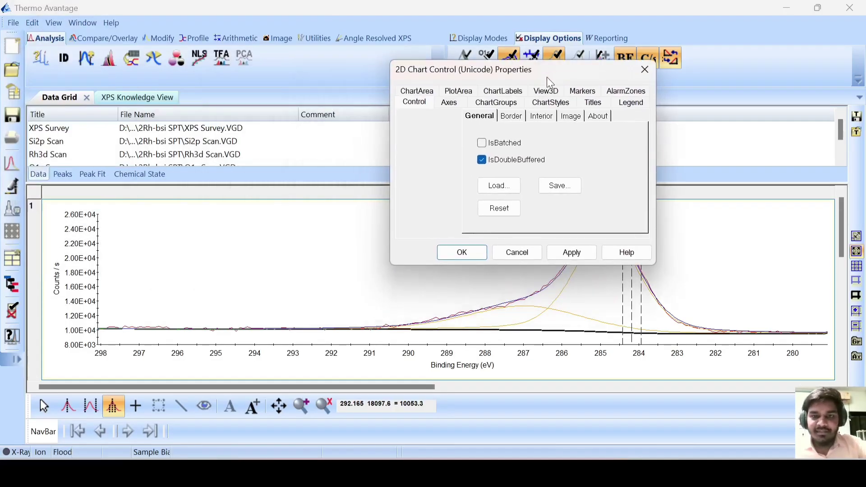
pyautogui.click(457, 104)
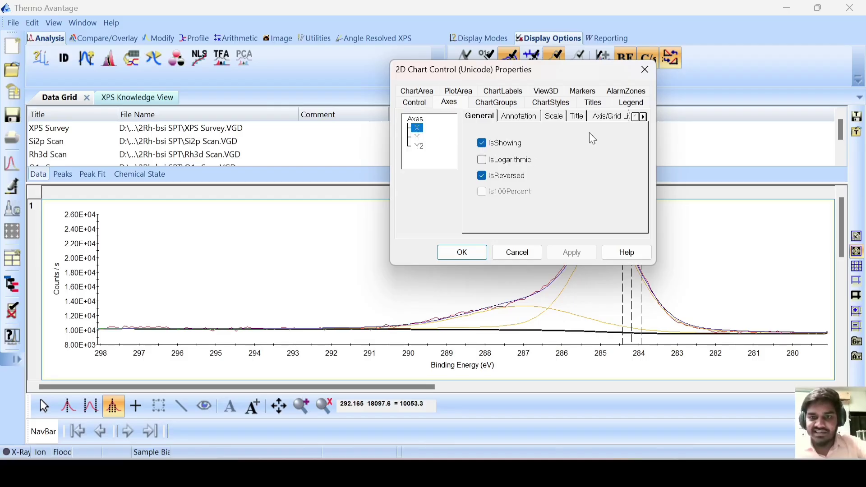
pyautogui.click(556, 120)
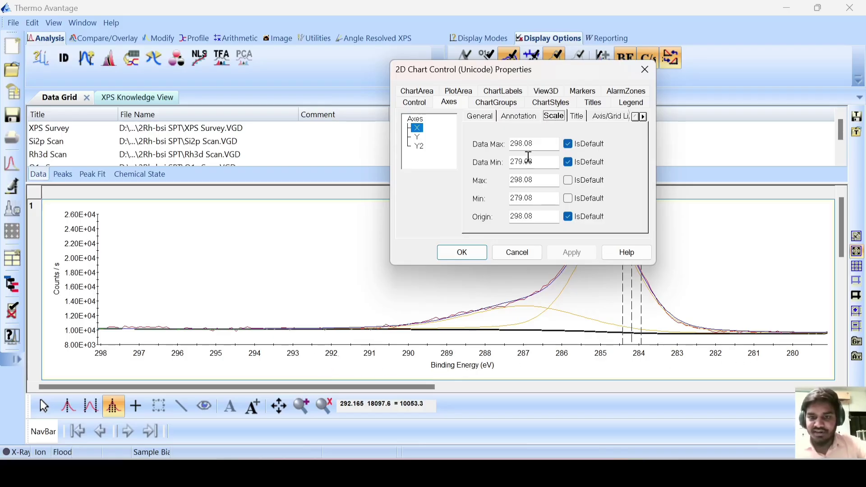
pyautogui.moveTo(541, 145); pyautogui.dragTo(491, 155)
pyautogui.write('292')
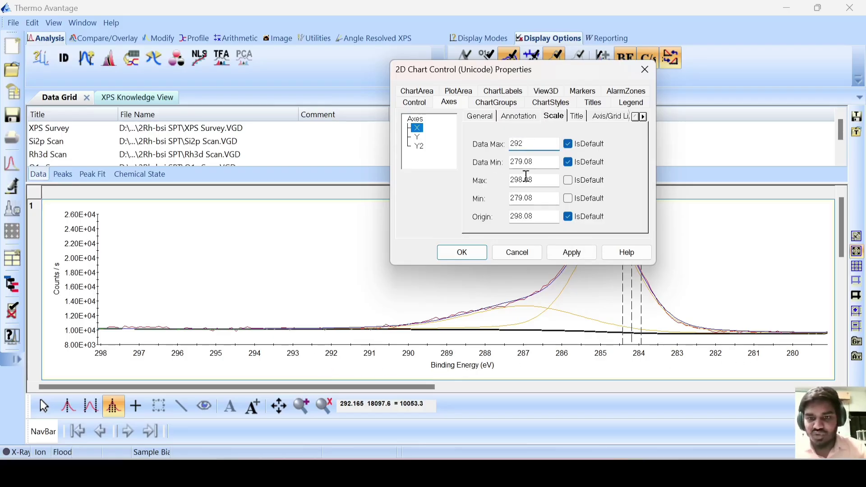
pyautogui.moveTo(541, 164); pyautogui.dragTo(488, 169)
pyautogui.write('2')
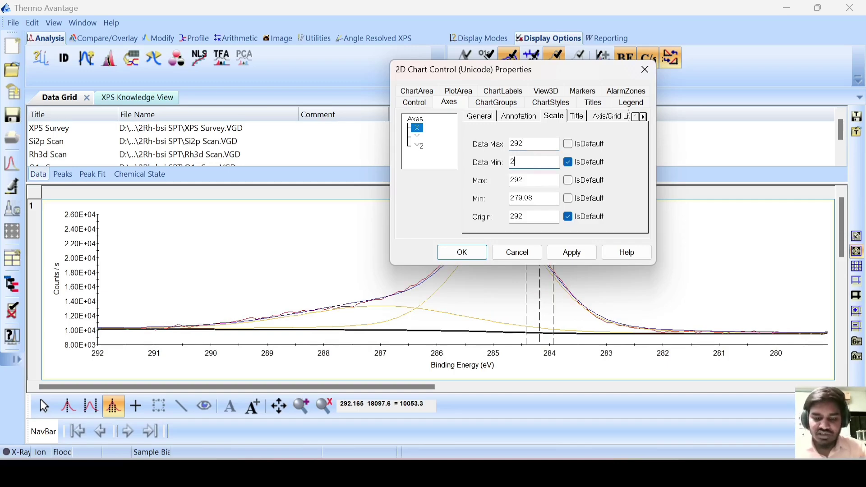
pyautogui.click(565, 253)
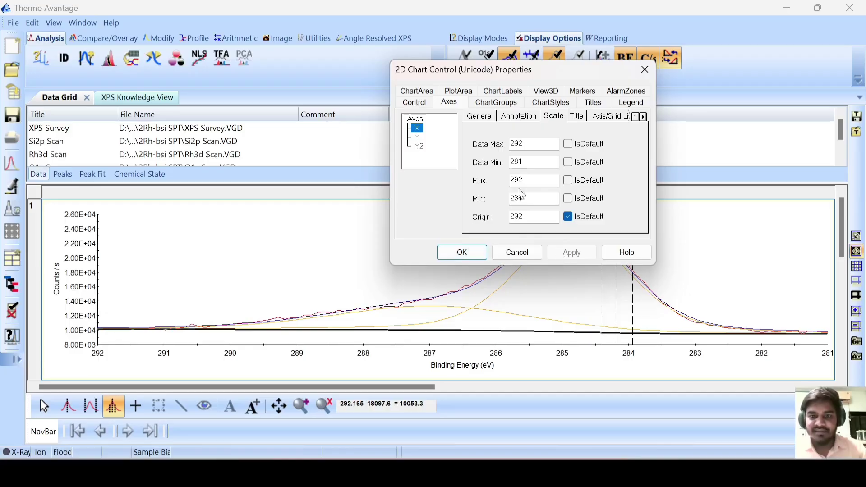
# Change the title font of the binding energy axis to Arial Black, size 10.
pyautogui.click(579, 117)
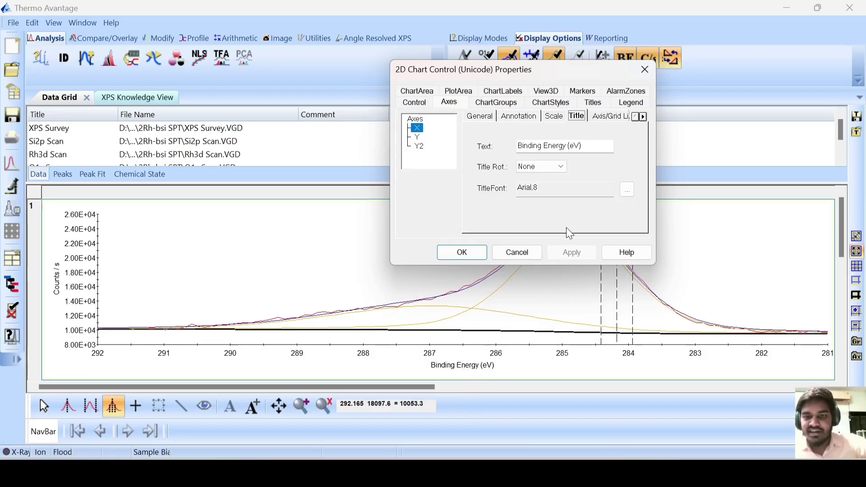
pyautogui.click(628, 190)
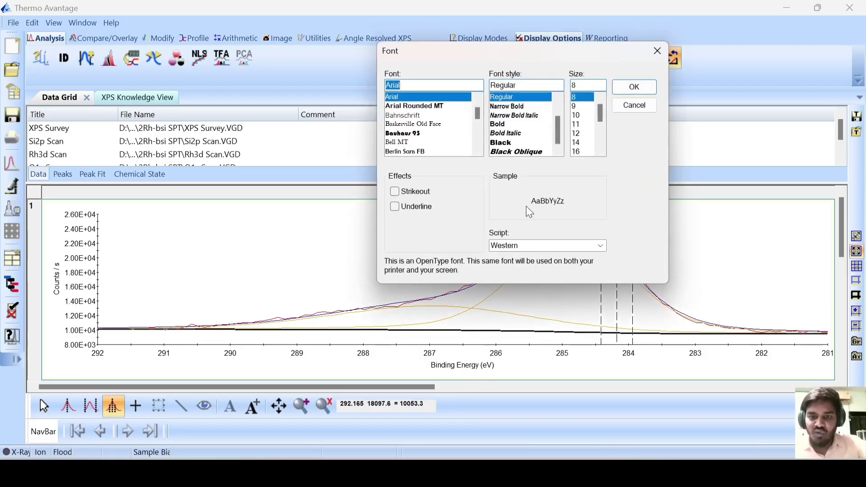
pyautogui.click(405, 99)
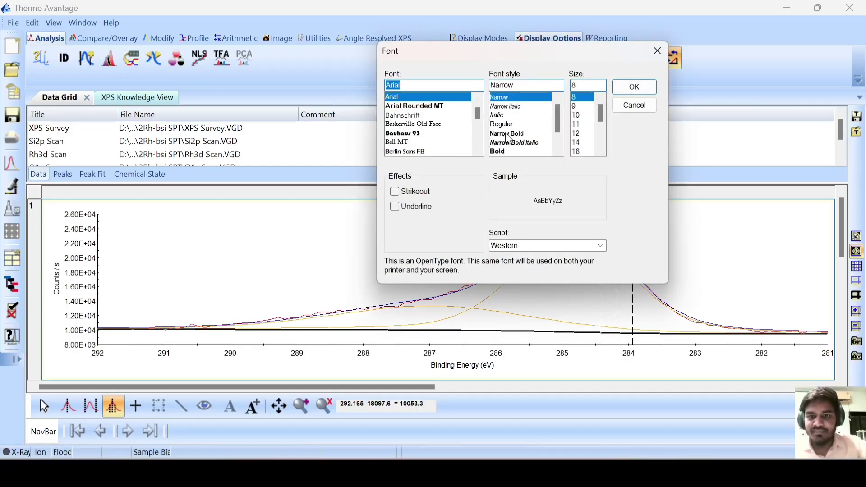
pyautogui.moveTo(560, 110); pyautogui.dragTo(560, 118)
pyautogui.click(510, 152)
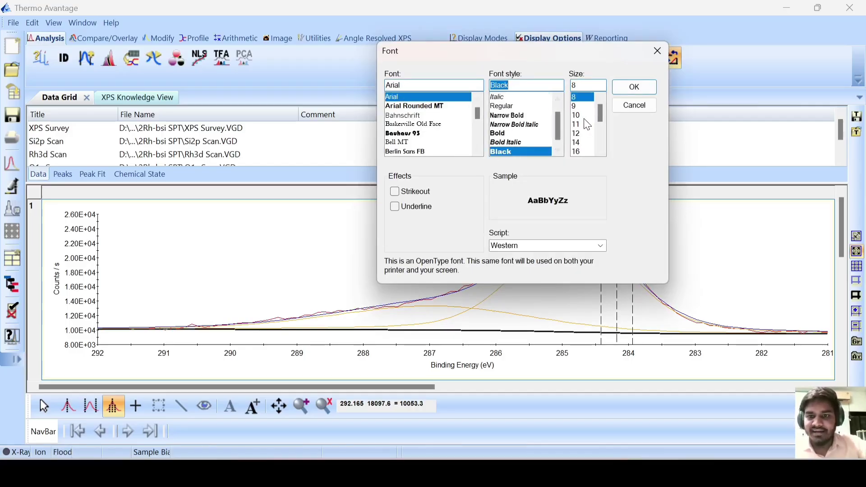
pyautogui.click(579, 116)
pyautogui.click(635, 87)
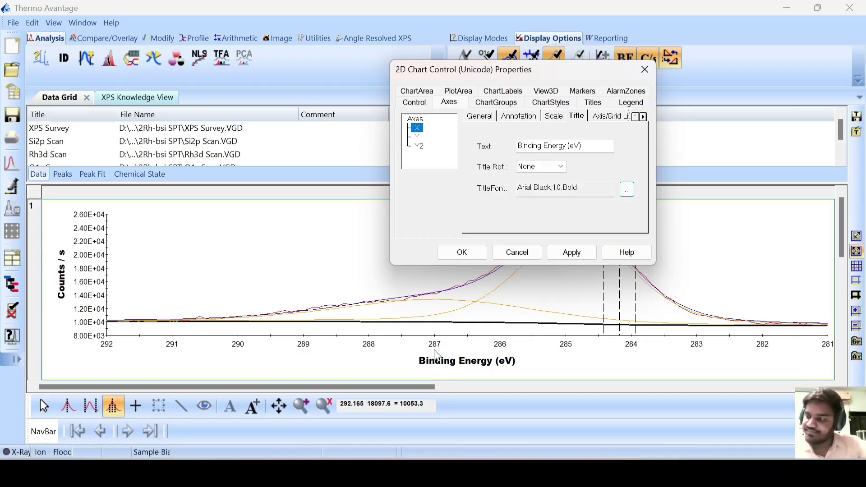
# Set the axis line width to 2 for both the X and Y axes and apply it.
pyautogui.click(608, 118)
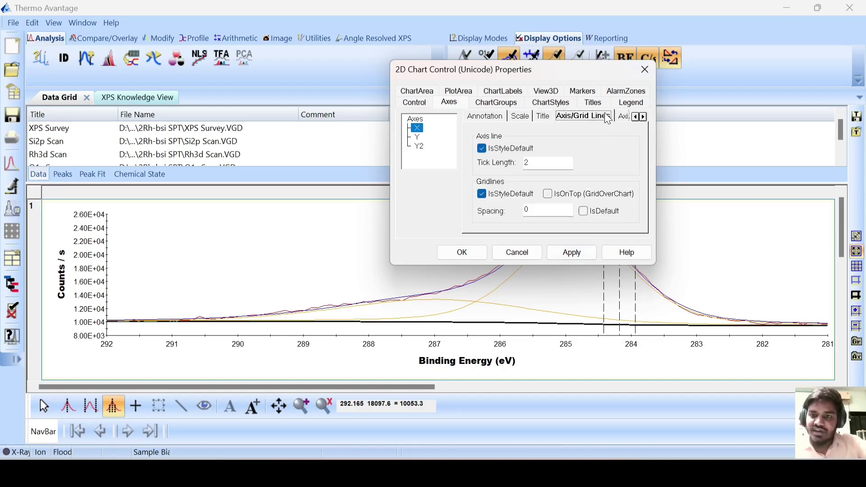
pyautogui.click(620, 117)
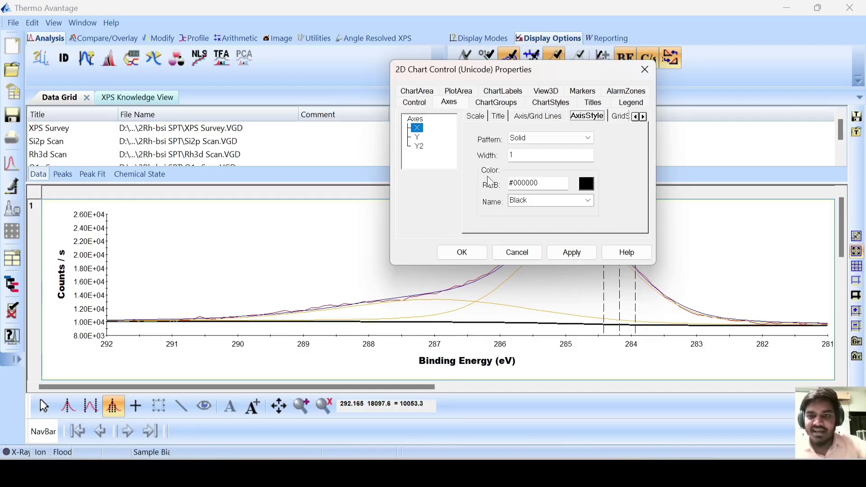
pyautogui.doubleClick(538, 156)
pyautogui.write('2')
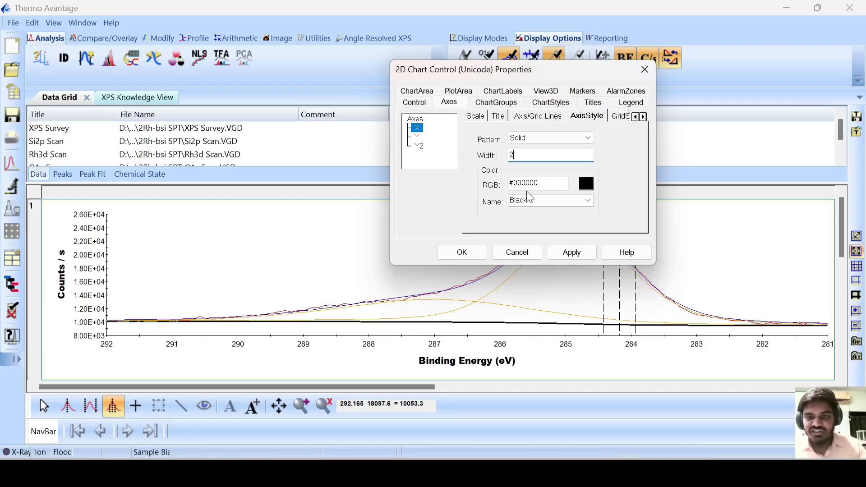
pyautogui.click(417, 137)
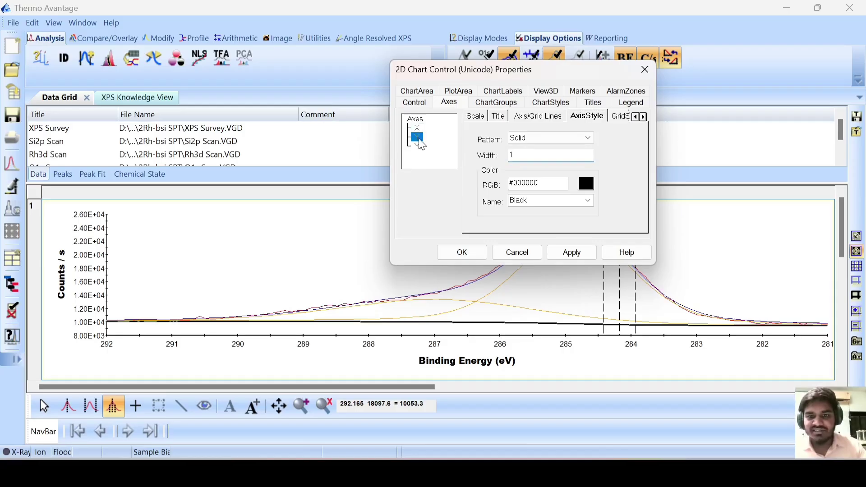
pyautogui.doubleClick(520, 158)
pyautogui.write('2')
pyautogui.click(578, 257)
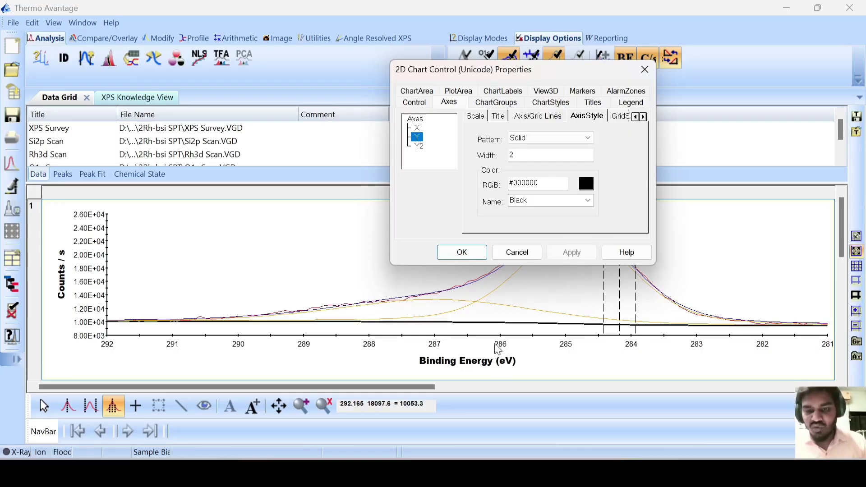
# With the Y axis selected, change the axis annotation font to Arial Black, size 10, and apply it.
pyautogui.click(622, 119)
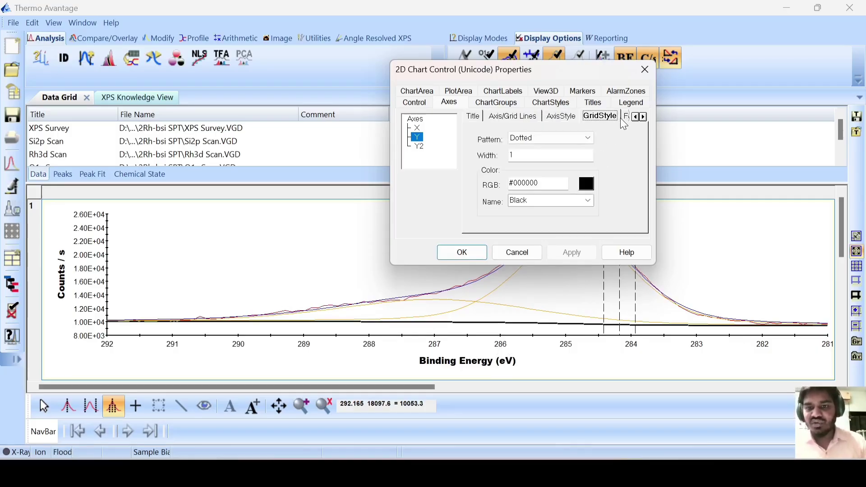
pyautogui.click(632, 117)
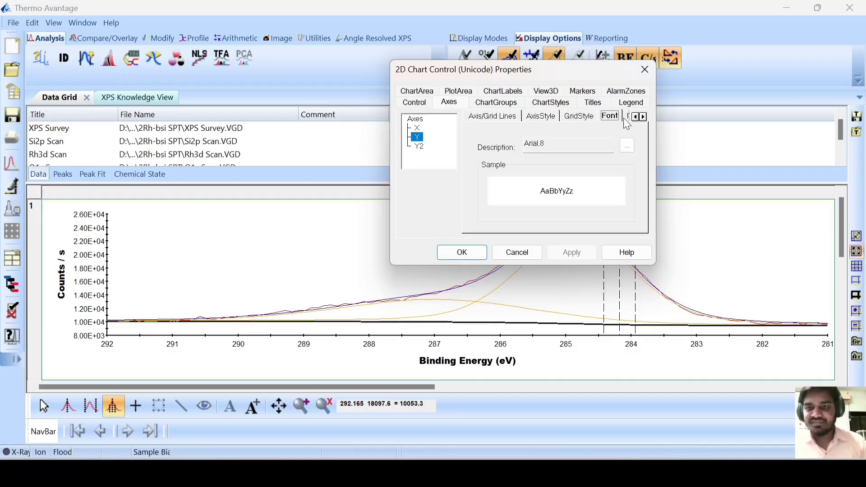
pyautogui.click(627, 145)
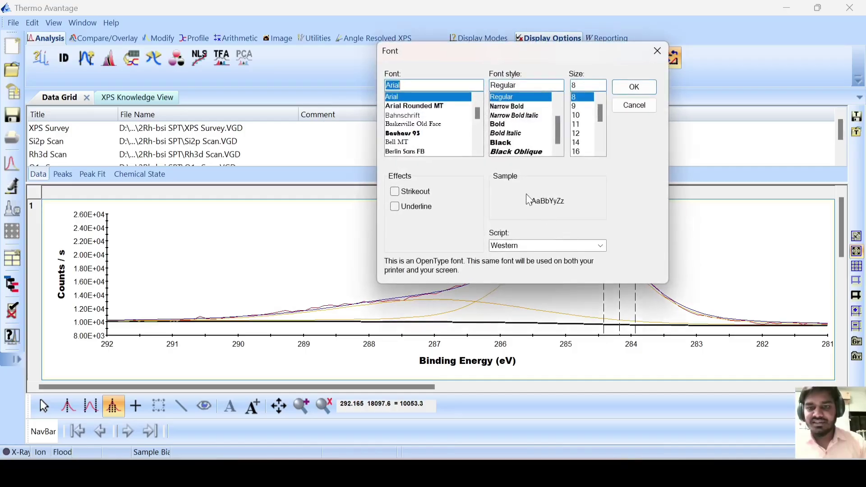
pyautogui.click(504, 143)
pyautogui.click(579, 115)
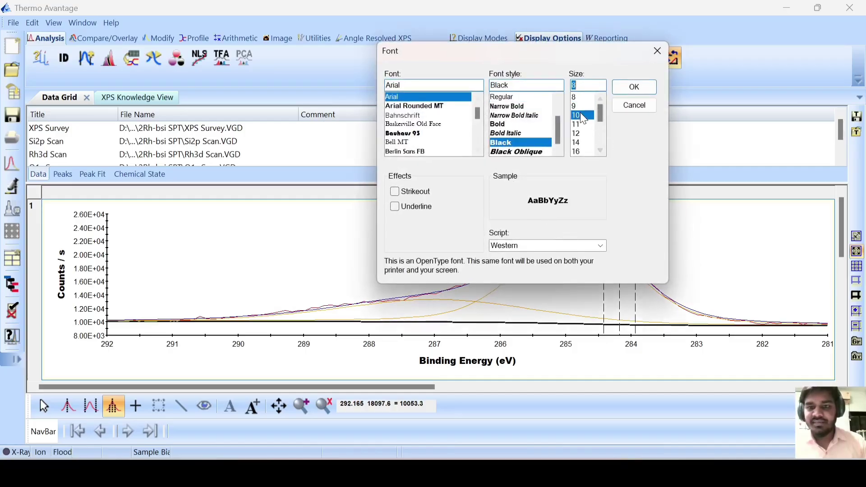
pyautogui.click(634, 87)
pyautogui.click(569, 252)
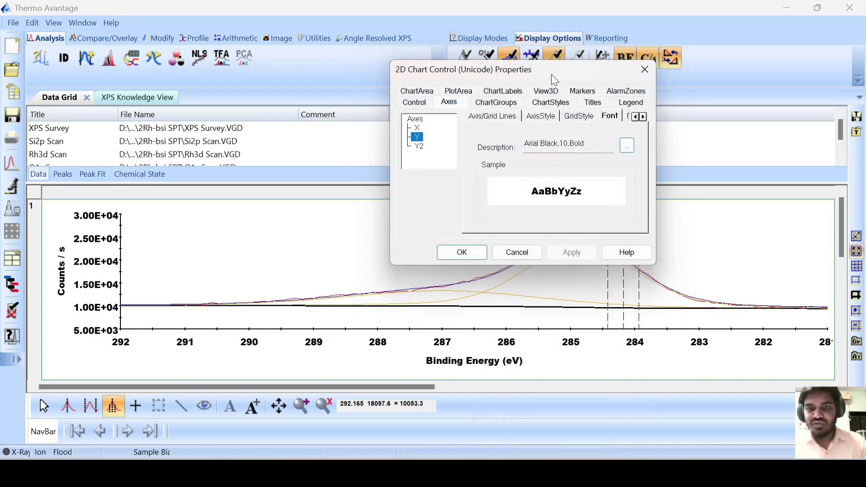
# Set the Y axis style color to blue (#0000ff), keeping the properties dialog clear of the C1s peaks.
pyautogui.moveTo(552, 74); pyautogui.dragTo(350, 40)
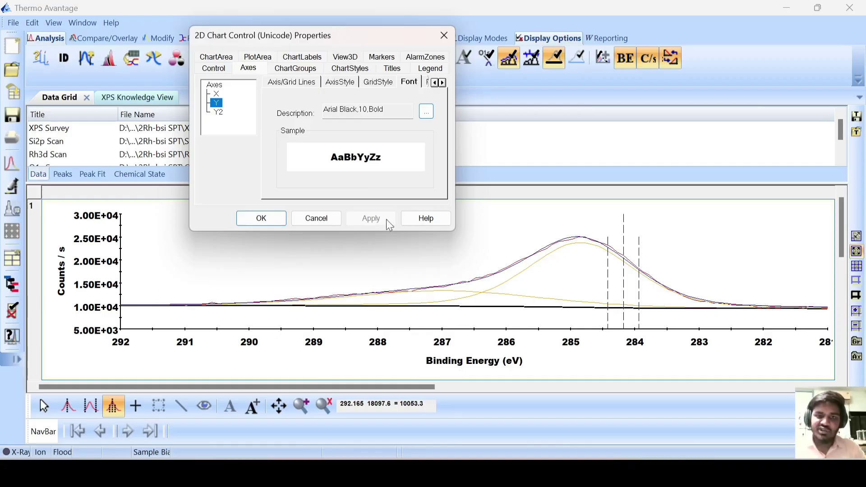
pyautogui.click(379, 82)
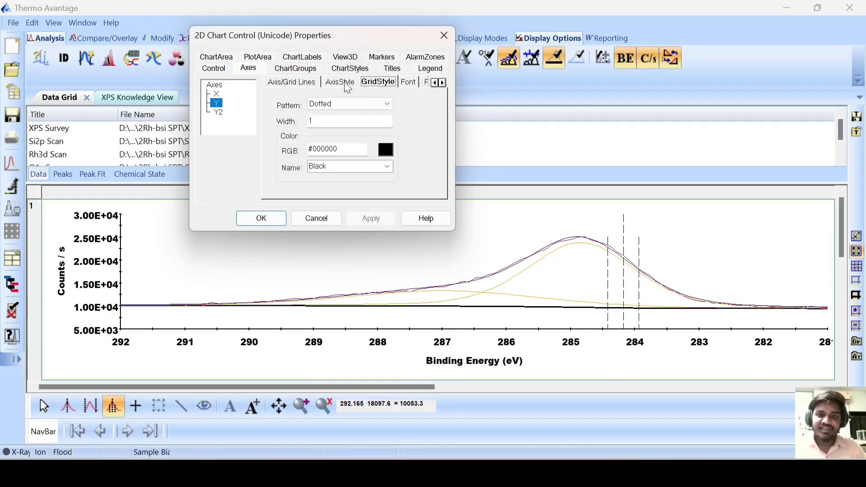
pyautogui.click(343, 82)
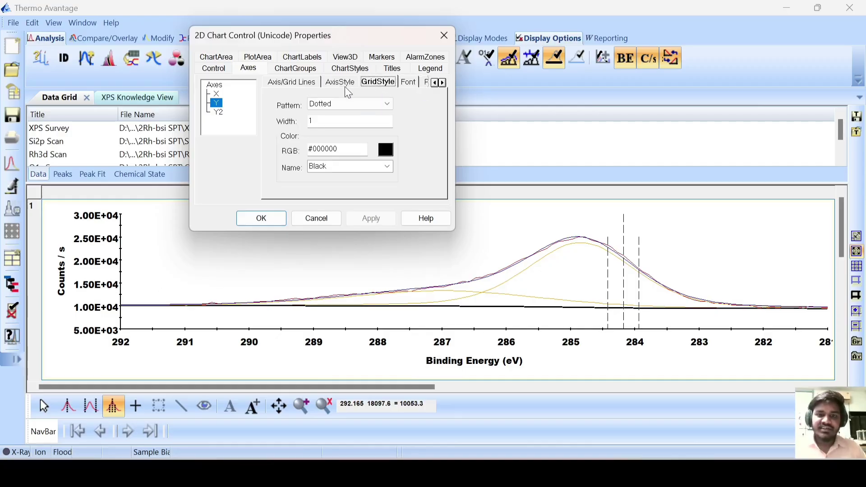
pyautogui.click(386, 150)
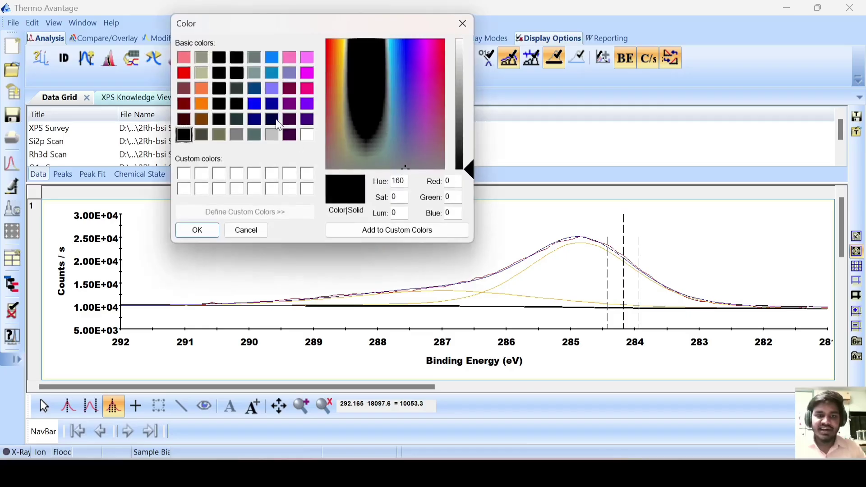
pyautogui.click(255, 106)
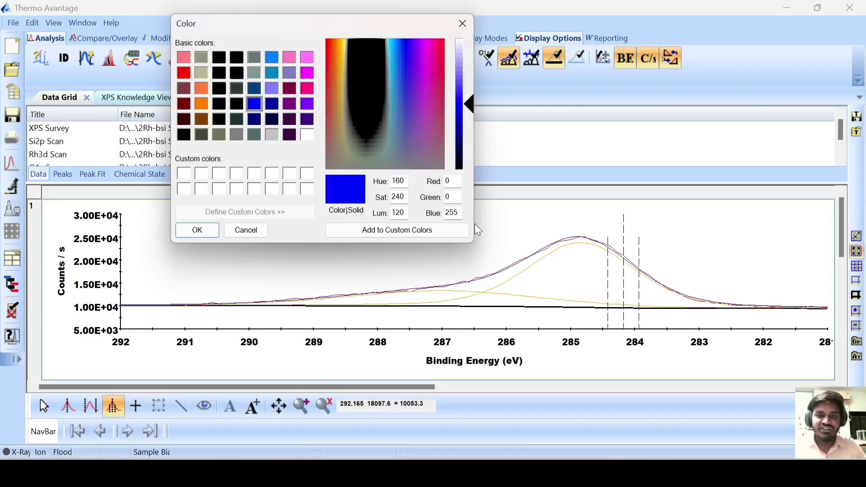
pyautogui.click(206, 232)
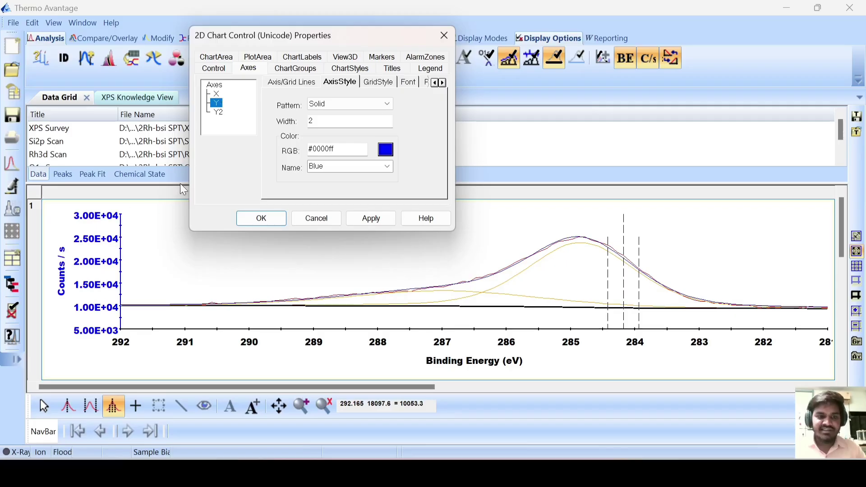
# Set the X axis style color to pink (#ff0080).
pyautogui.click(216, 93)
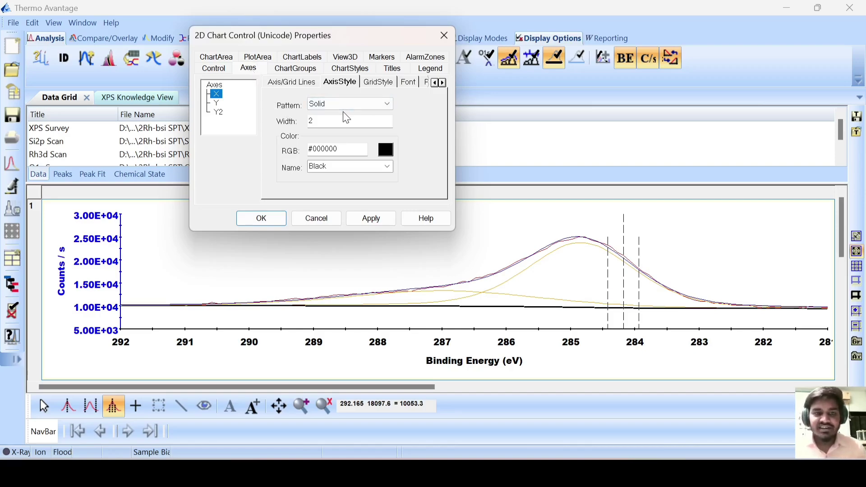
pyautogui.click(385, 149)
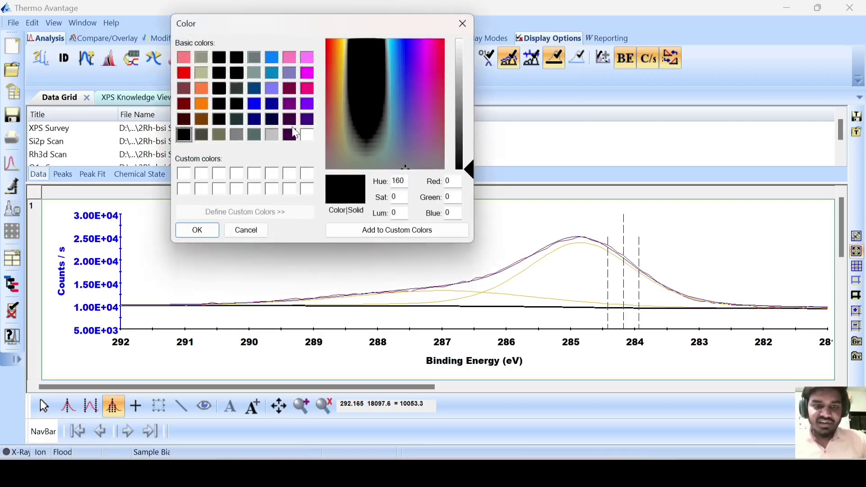
pyautogui.click(308, 90)
pyautogui.click(211, 230)
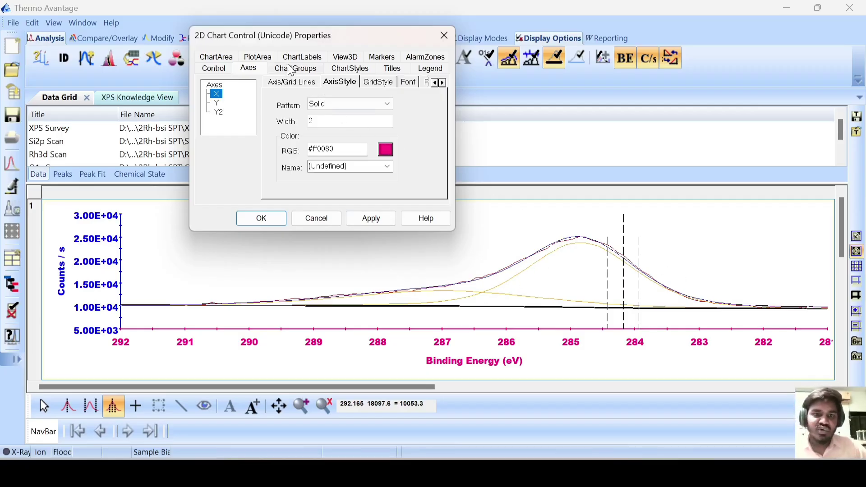
# In the chart styles, set the line width of Style1, the red curve, to 2.
pyautogui.click(268, 60)
pyautogui.click(291, 58)
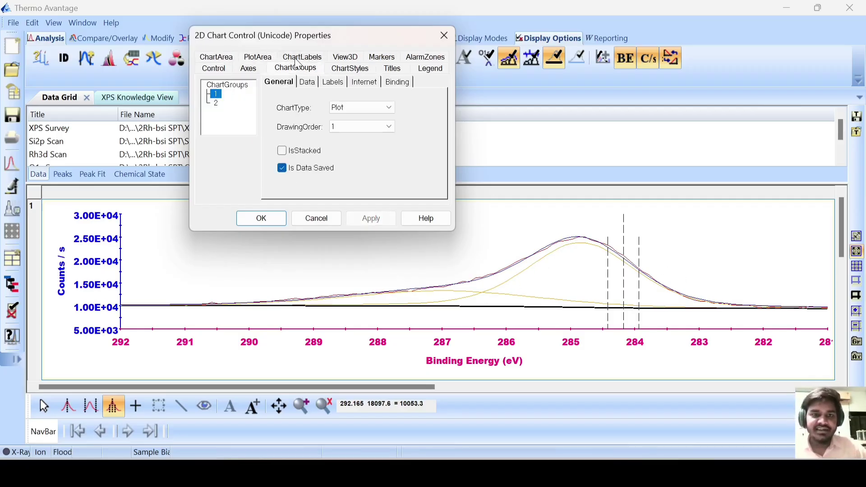
pyautogui.click(344, 71)
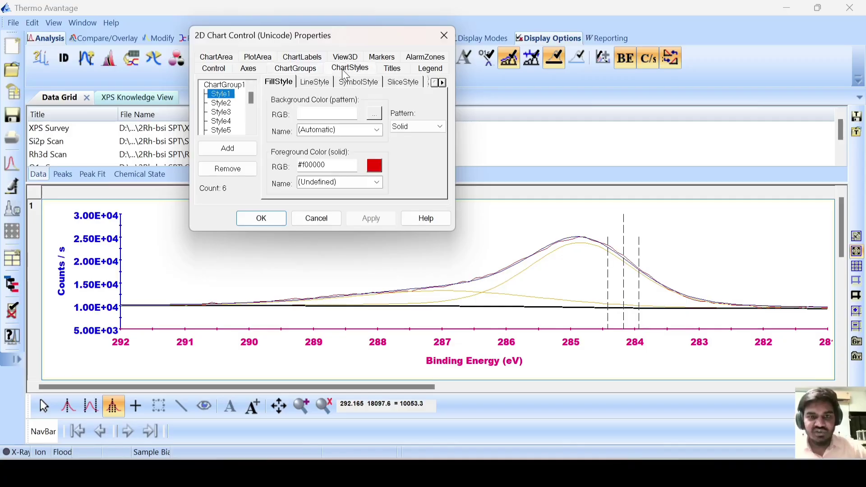
pyautogui.click(315, 83)
pyautogui.doubleClick(312, 121)
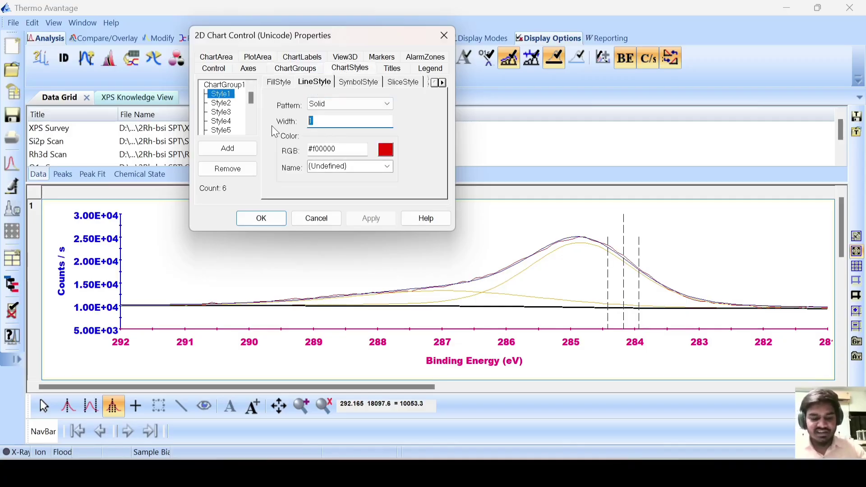
pyautogui.write('2')
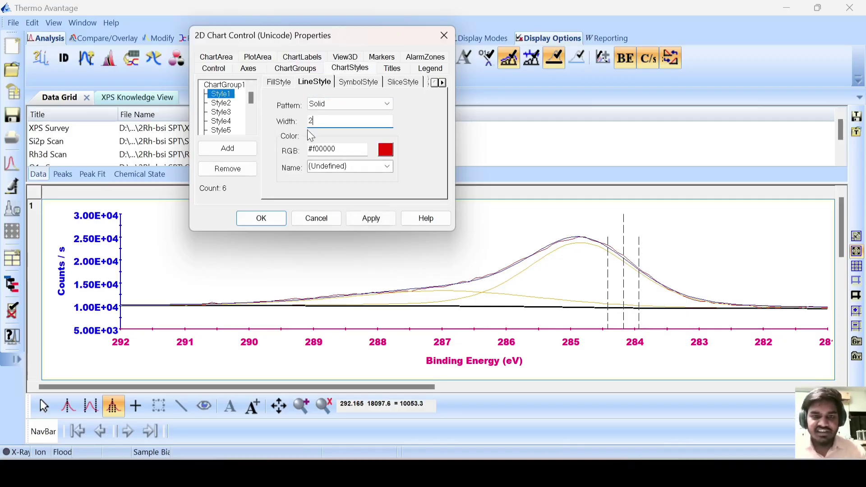
# Set the line width of the orange fitted-peak curves, Style3 and Style4, to 2.
pyautogui.click(223, 104)
pyautogui.click(223, 112)
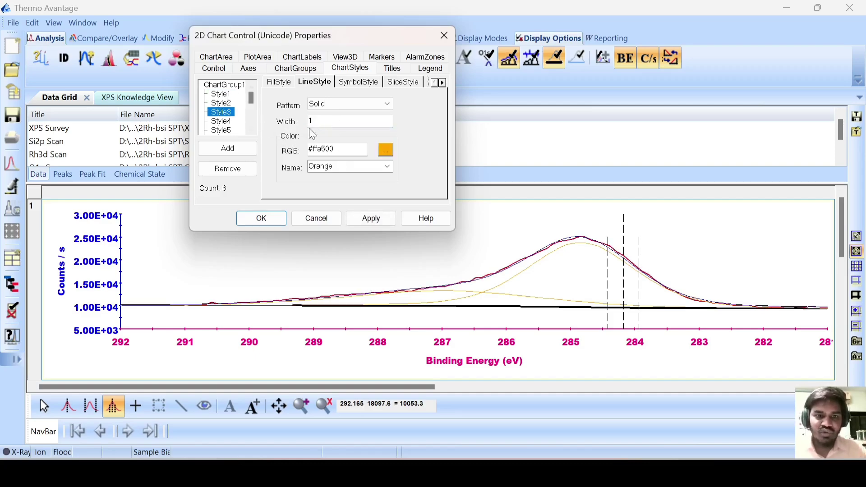
pyautogui.doubleClick(315, 121)
pyautogui.write('2')
pyautogui.click(222, 122)
pyautogui.write('2')
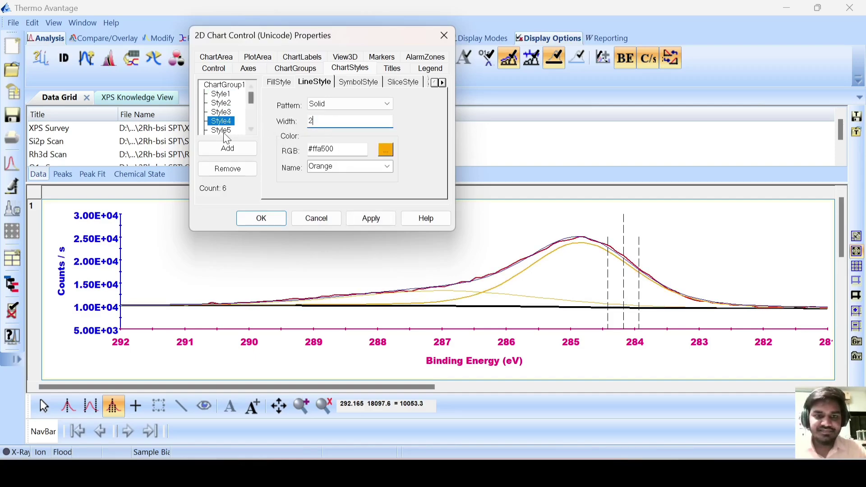
# Set the line width of Style5 and Style6 to 2 and apply the curve styles.
pyautogui.click(222, 131)
pyautogui.doubleClick(317, 120)
pyautogui.write('2')
pyautogui.scroll(-1, 251, 116)
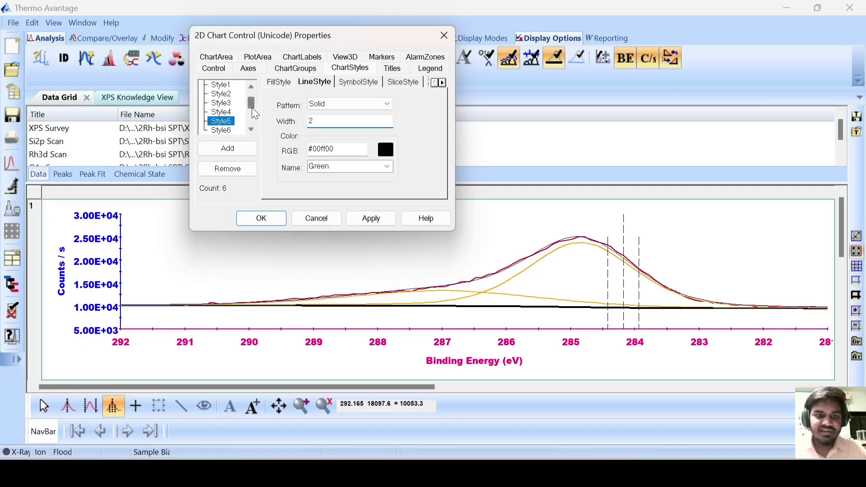
pyautogui.scroll(-1, 255, 113)
pyautogui.click(224, 122)
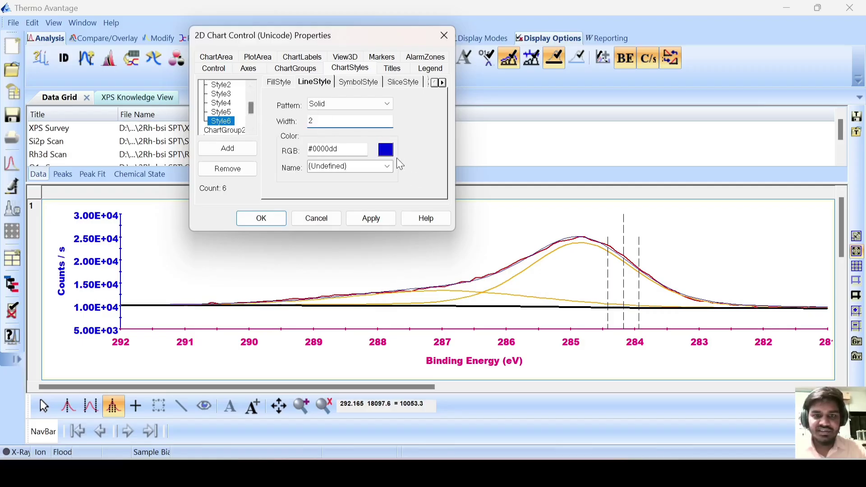
pyautogui.click(371, 219)
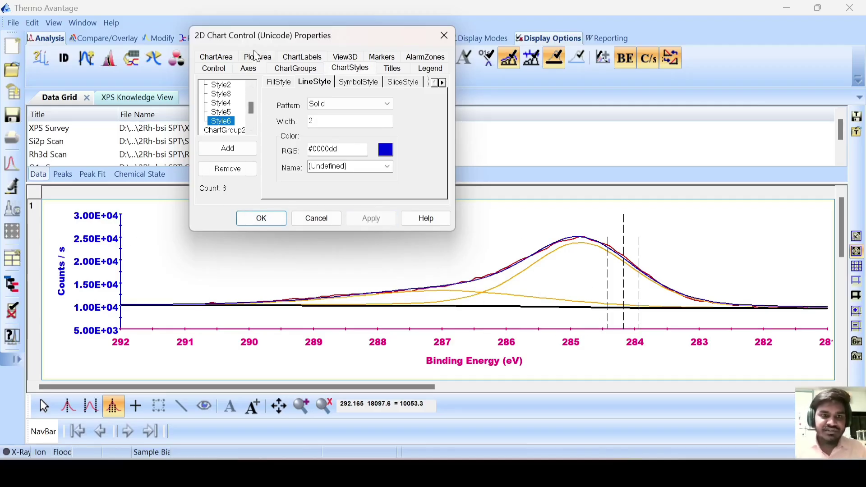
# Give the whole C1s chart a Plain border, apply it and close the chart properties.
pyautogui.click(224, 59)
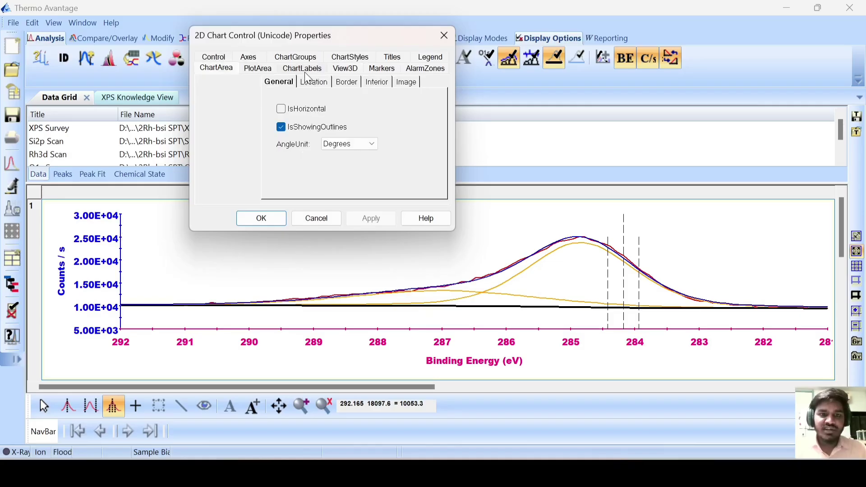
pyautogui.click(219, 59)
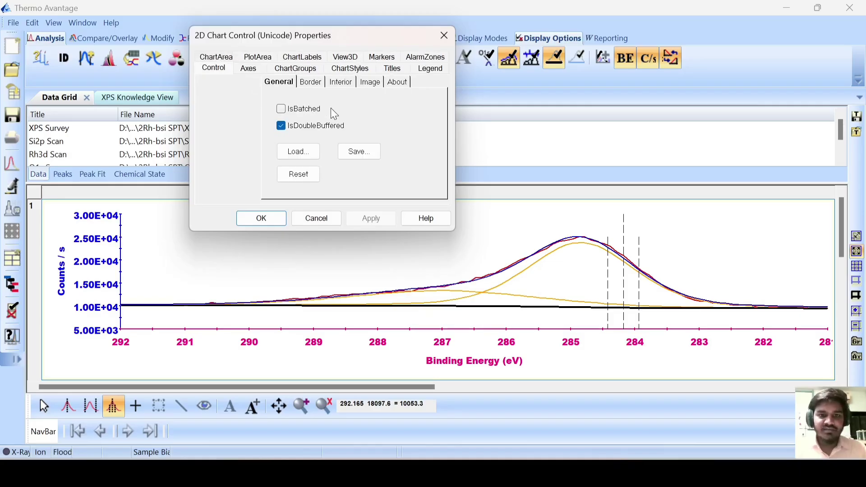
pyautogui.click(311, 82)
pyautogui.click(351, 105)
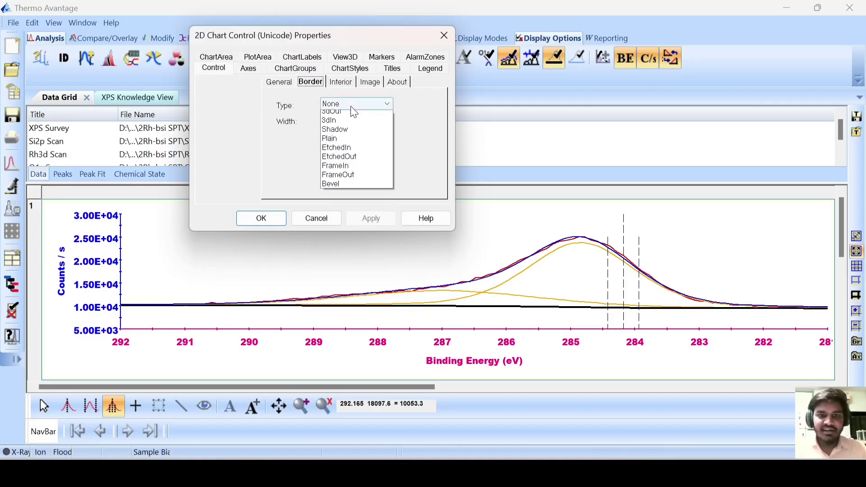
pyautogui.click(347, 151)
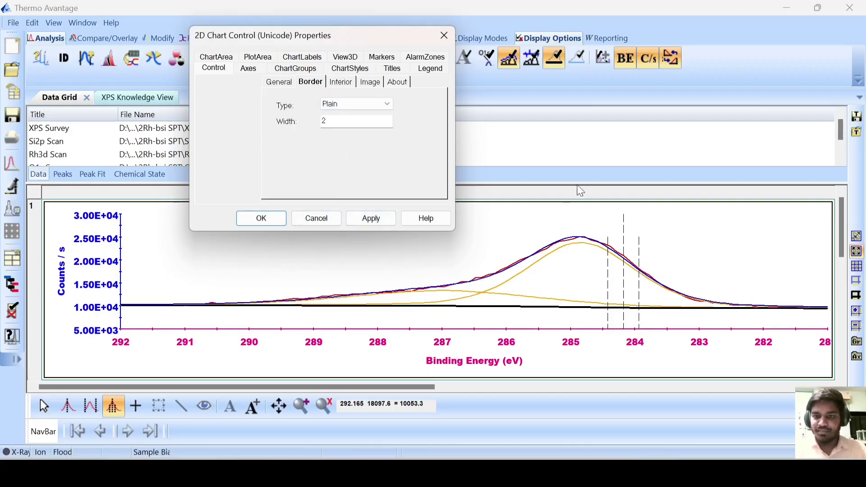
pyautogui.click(381, 218)
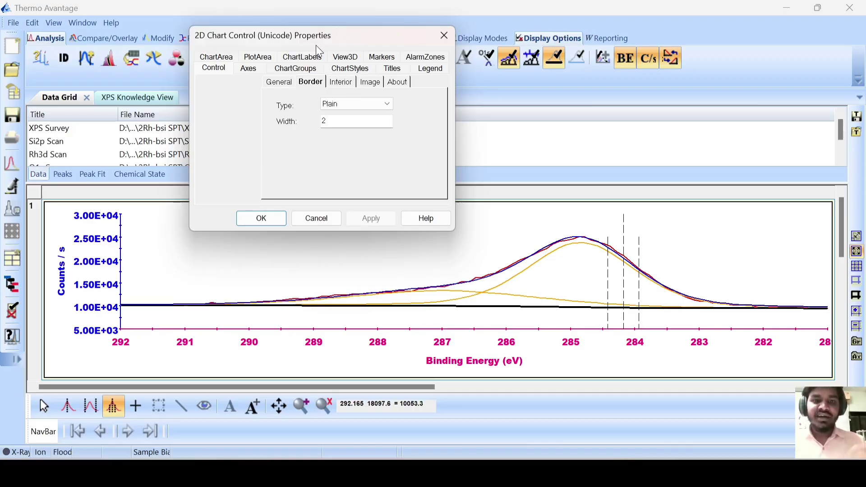
pyautogui.click(273, 223)
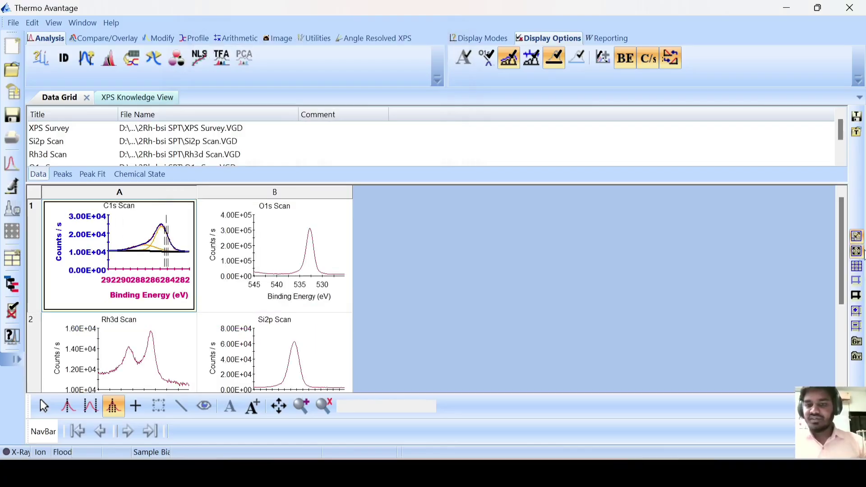
# Return from the enlarged C1s chart to the grid of all scans and compare its formatting with the O1s chart.
pyautogui.click(857, 236)
pyautogui.click(277, 248)
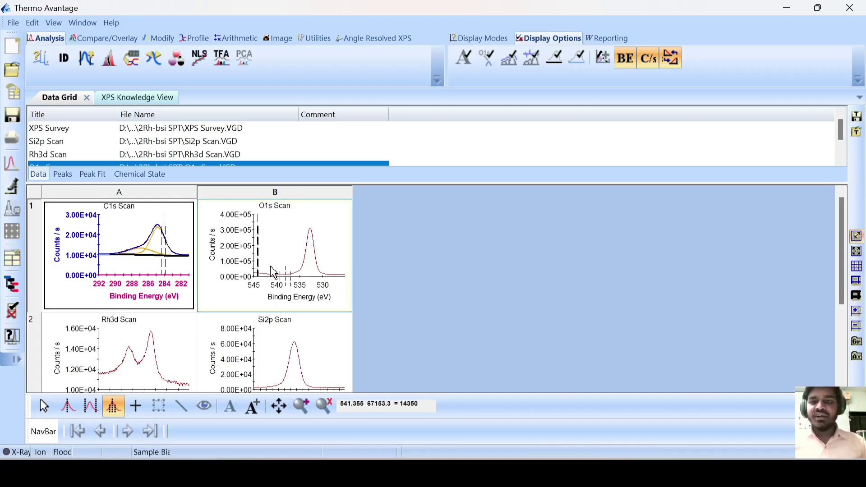
pyautogui.click(170, 271)
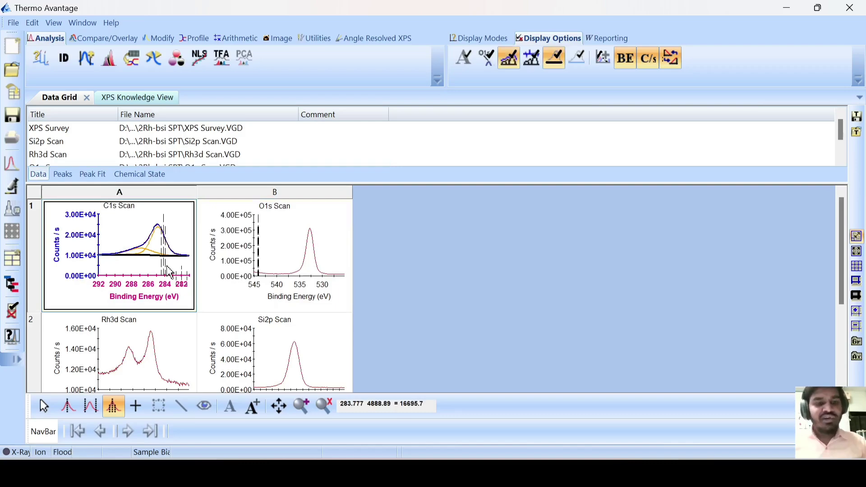
pyautogui.click(253, 262)
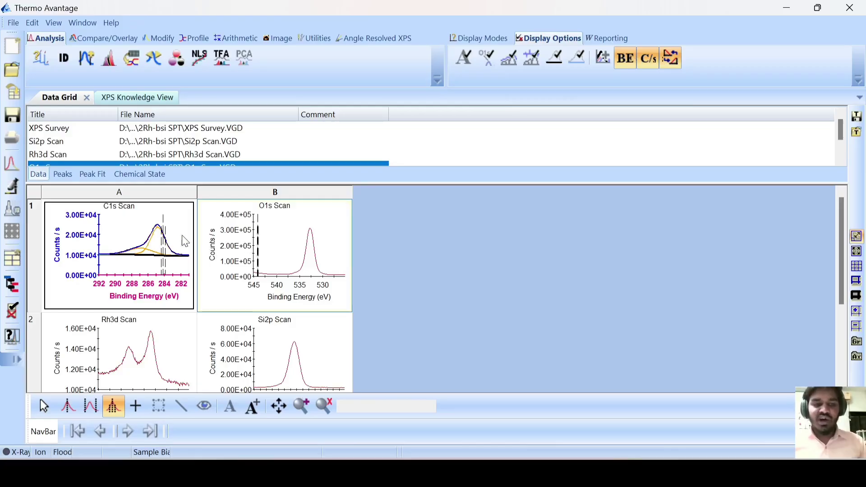
pyautogui.click(160, 242)
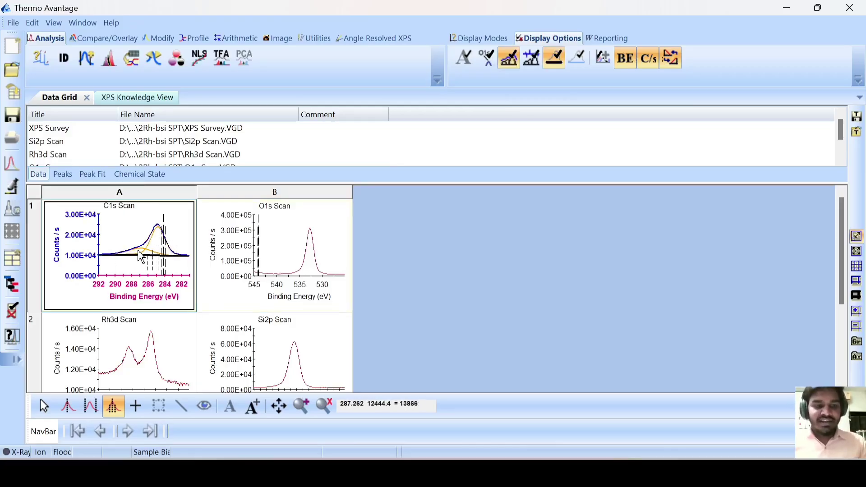
pyautogui.click(151, 256)
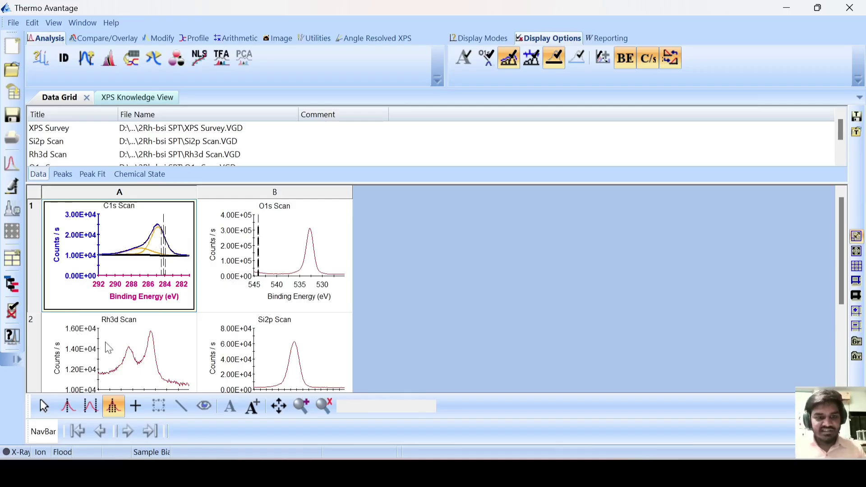
# Select all scans in the data grid and report them to the Word report file.
pyautogui.click(32, 190)
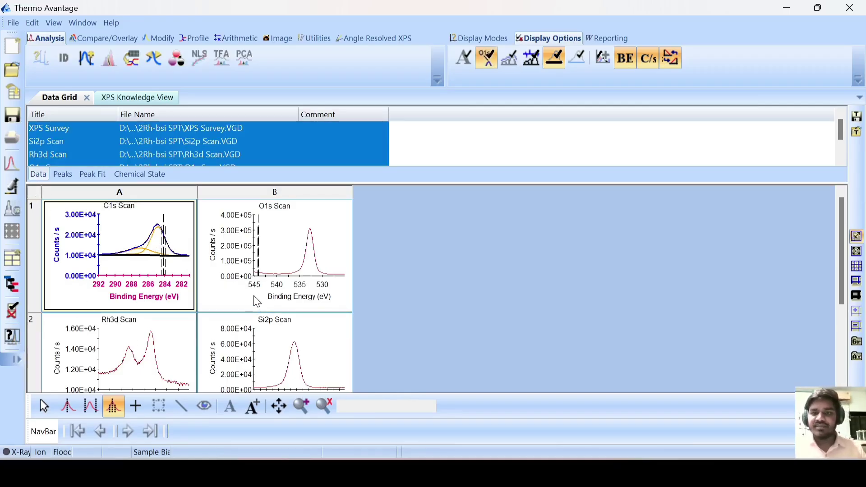
pyautogui.click(596, 39)
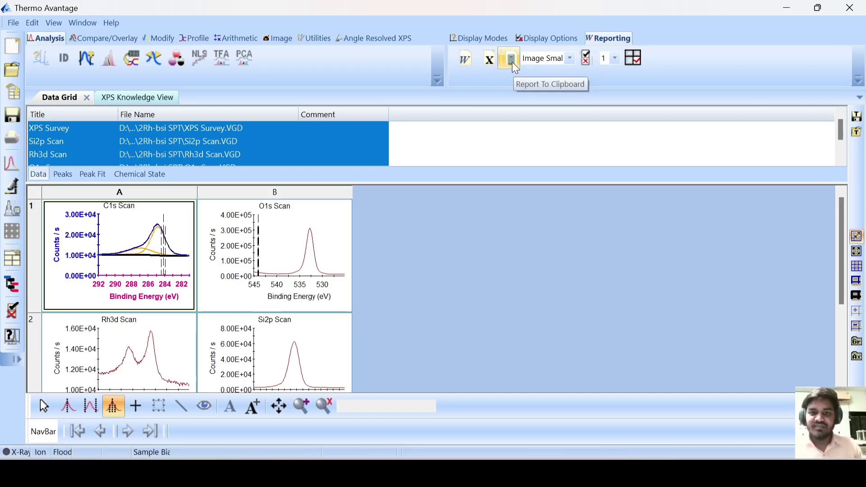
pyautogui.click(465, 64)
pyautogui.click(536, 71)
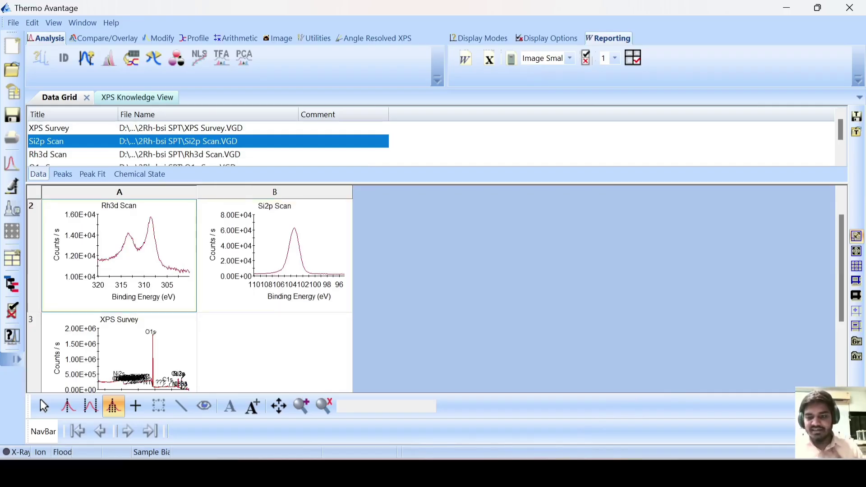
# Switch to Word and examine the exported scan charts in the avantage_word_report document.
pyautogui.rightClick(605, 472)
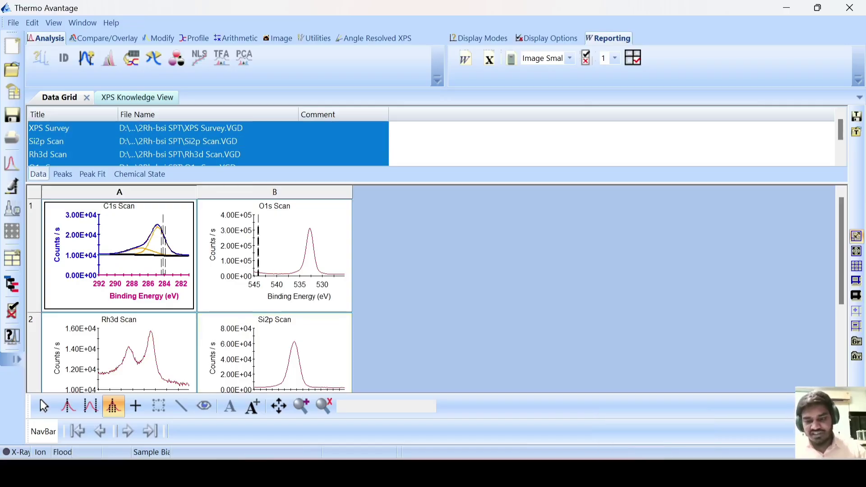
pyautogui.scroll(4, 571, 283)
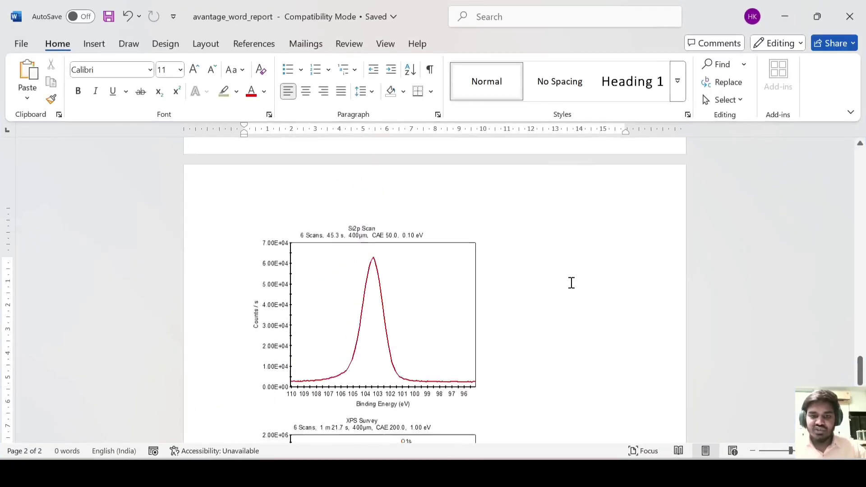
pyautogui.scroll(15, 571, 283)
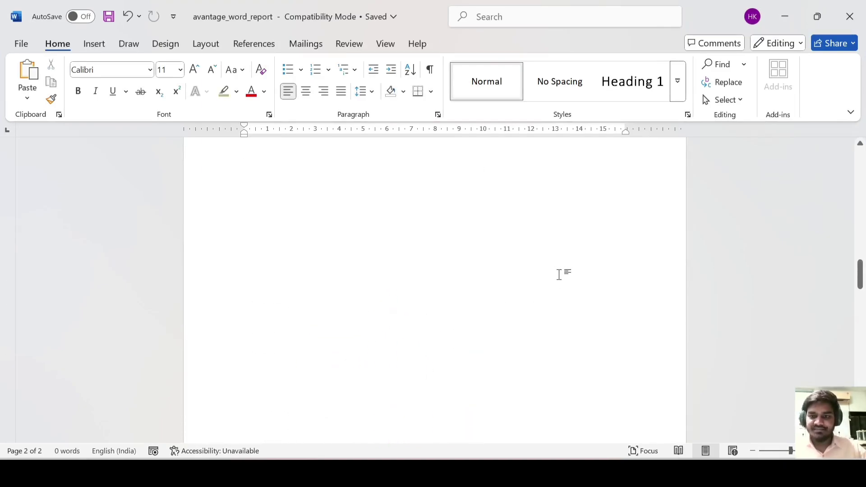
pyautogui.scroll(10, 560, 274)
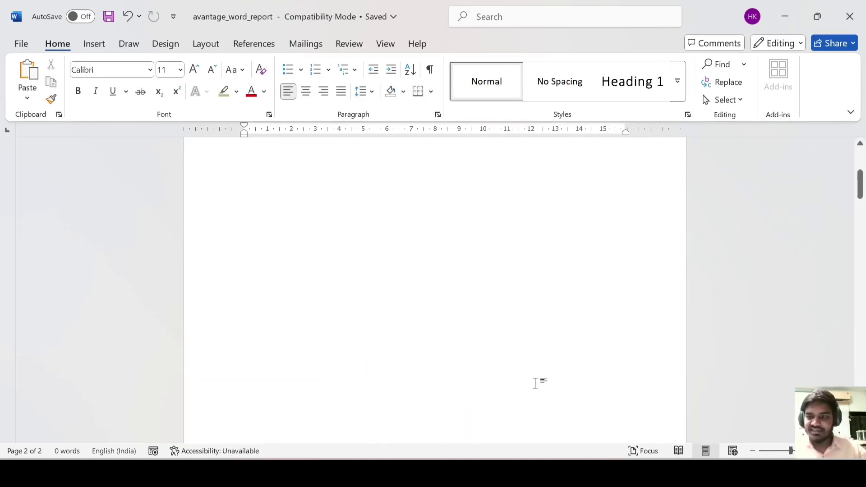
pyautogui.scroll(-10, 535, 383)
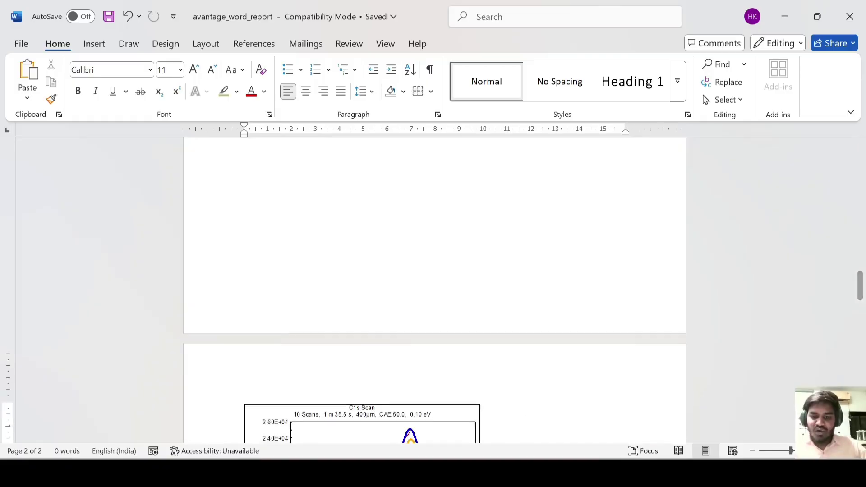
# Switch back to Thermo Avantage, report the selected scans to Avantage_Excel_Report.xls and view the exported XPS Survey data in Excel.
pyautogui.hotkey('alt', 'Tab')
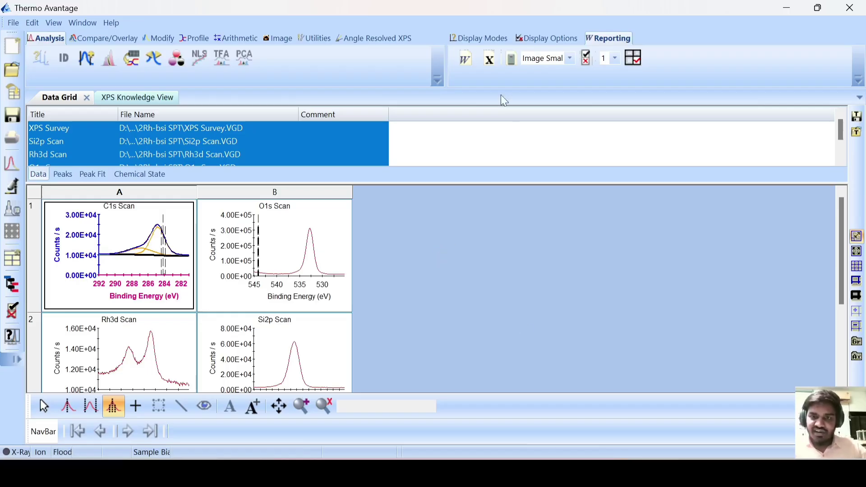
pyautogui.click(490, 65)
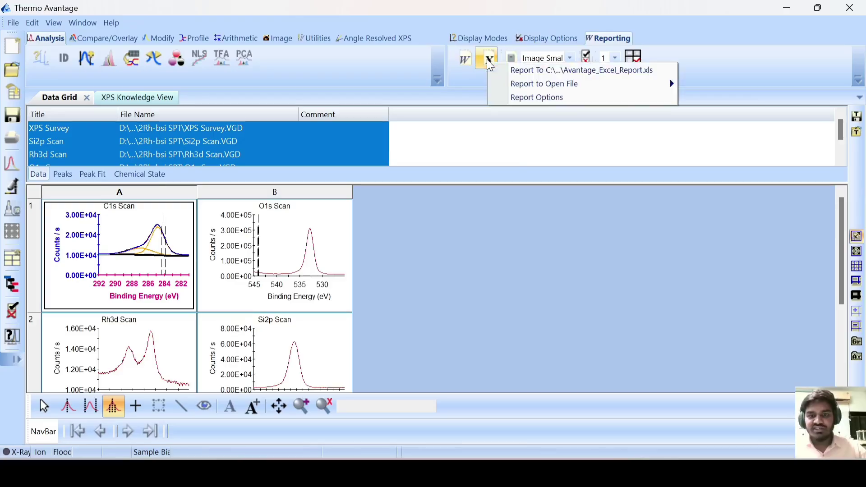
pyautogui.click(517, 72)
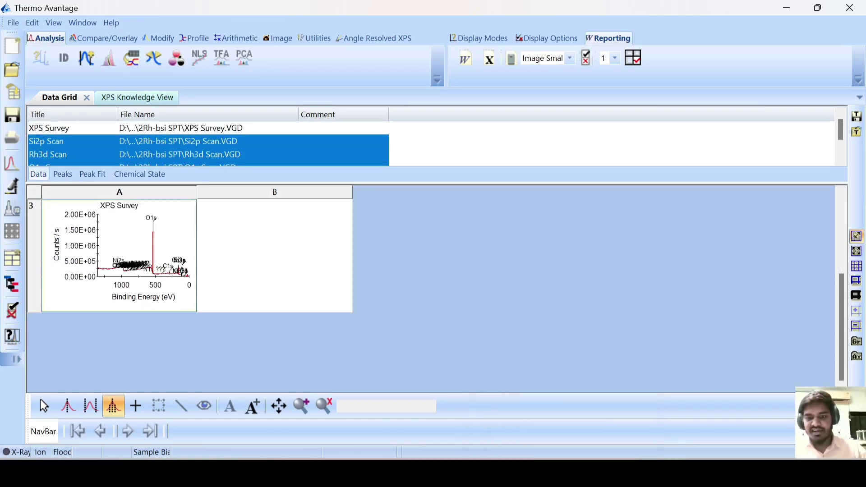
pyautogui.scroll(-7, 584, 272)
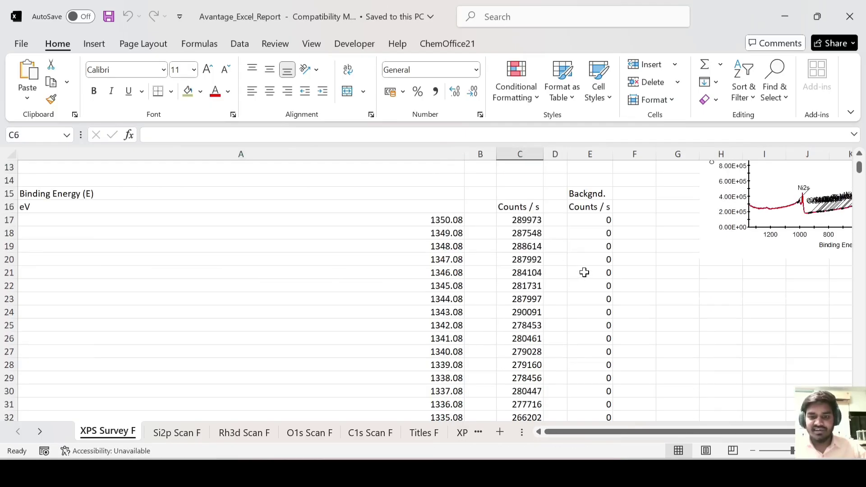
# Show the C1s Scan sheet of the Excel report and select its exported peak-fit chart picture beside the data.
pyautogui.scroll(5, 584, 273)
pyautogui.scroll(2, 584, 272)
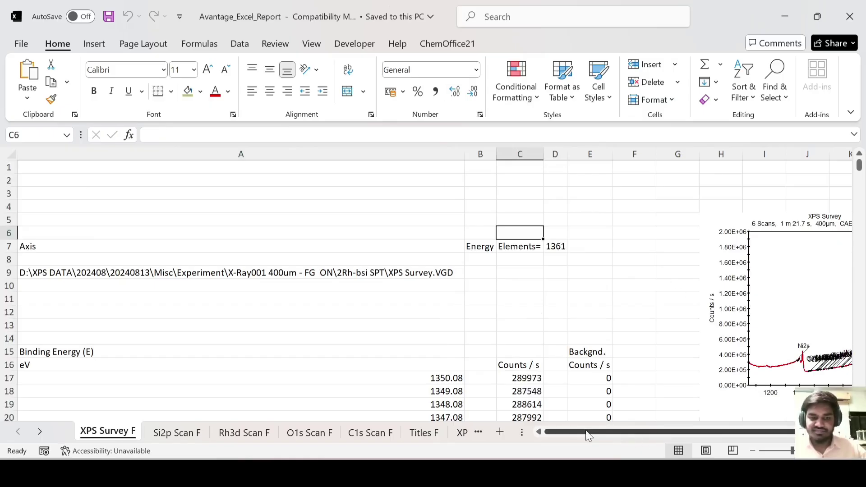
pyautogui.click(370, 433)
pyautogui.moveTo(561, 435); pyautogui.dragTo(595, 414)
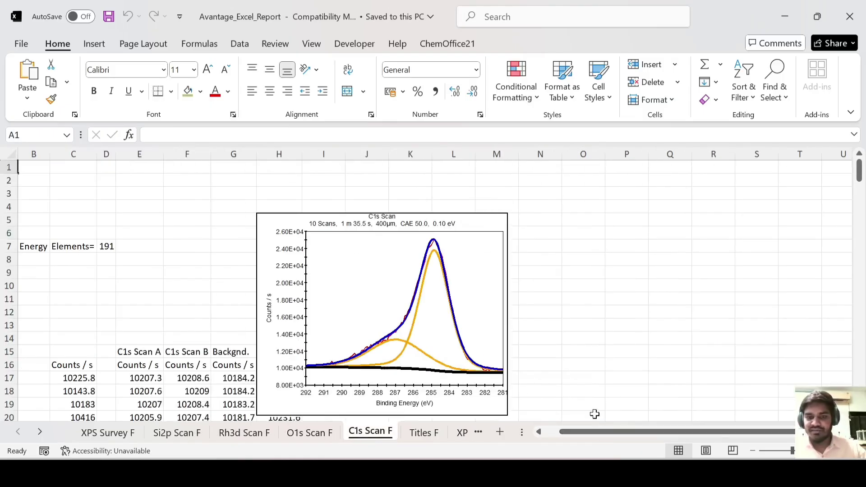
pyautogui.click(470, 226)
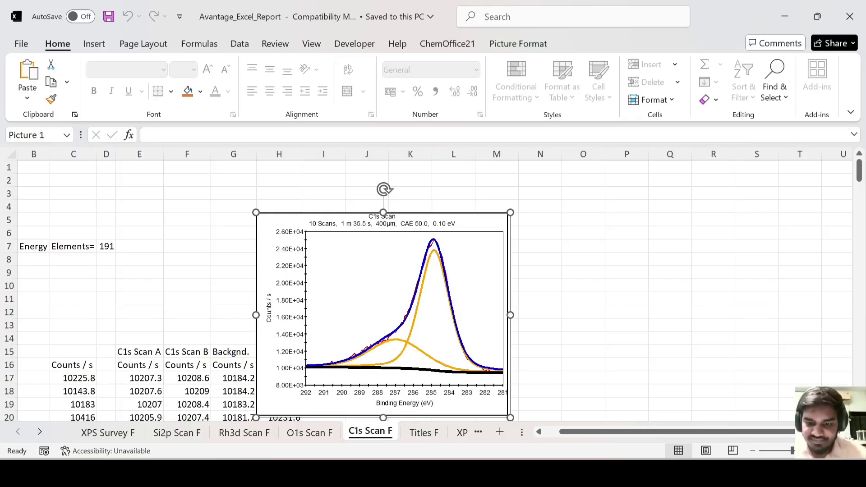
# Switch back to Thermo Avantage and review the Word and Excel report choices for the selected scans without exporting.
pyautogui.click(514, 474)
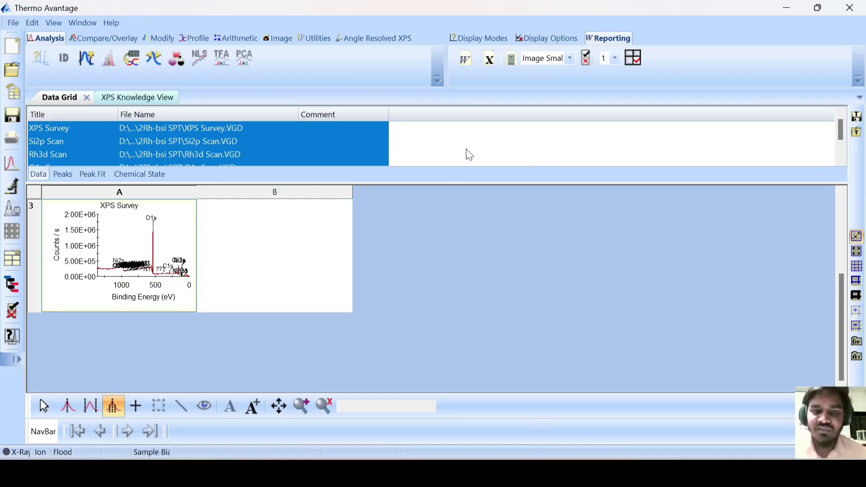
pyautogui.scroll(2, 456, 188)
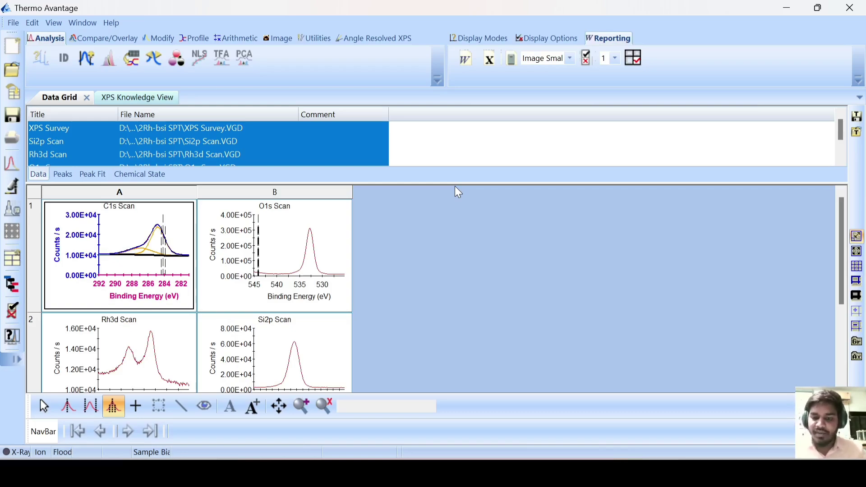
pyautogui.click(471, 59)
pyautogui.moveTo(493, 88)
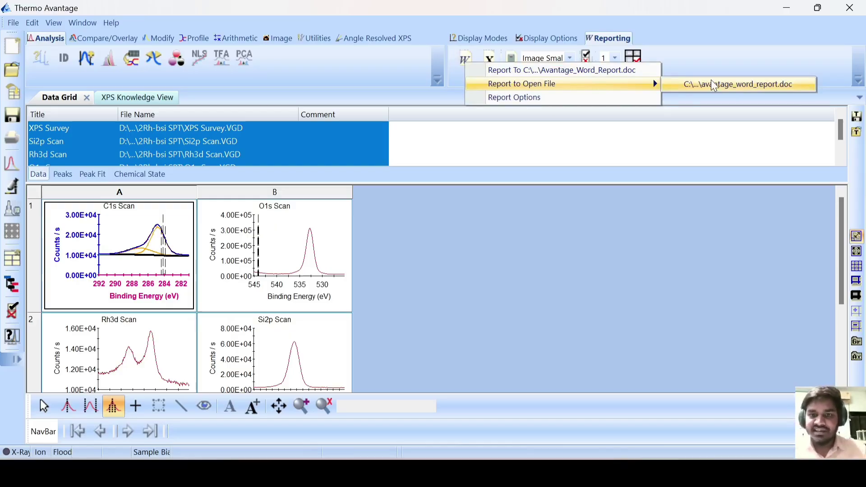
pyautogui.click(488, 58)
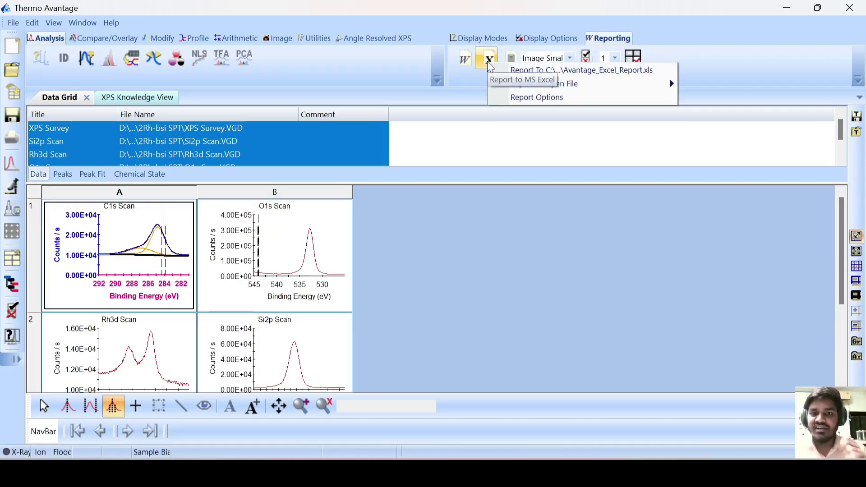
pyautogui.click(461, 96)
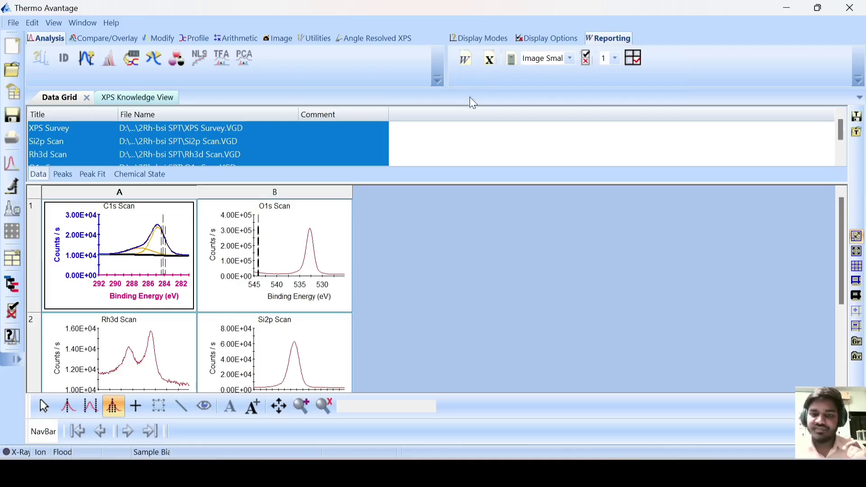
# Replace the all-scans selection by stepping through the individual Rh3d, Si2p and O1s scan charts in the data grid.
pyautogui.click(492, 158)
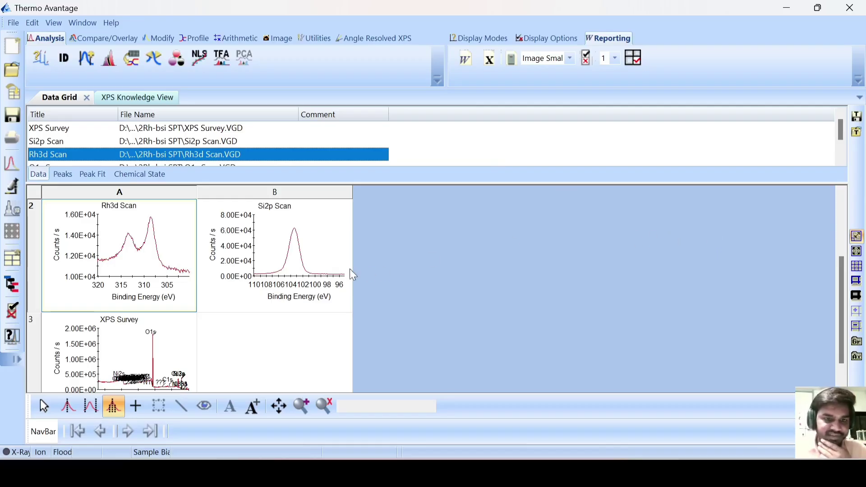
pyautogui.click(292, 283)
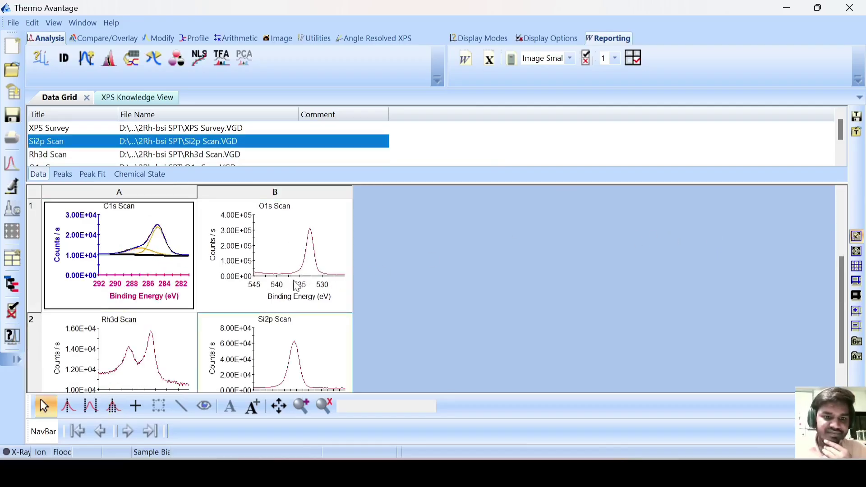
pyautogui.scroll(3, 290, 286)
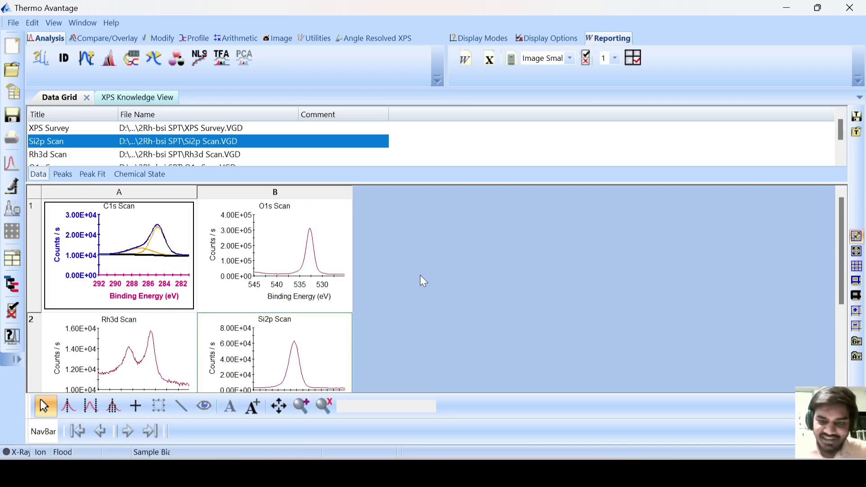
pyautogui.click(252, 240)
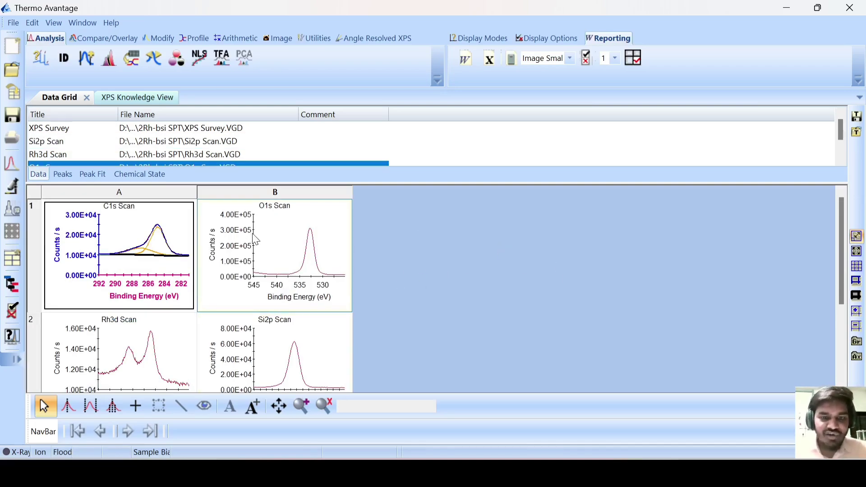